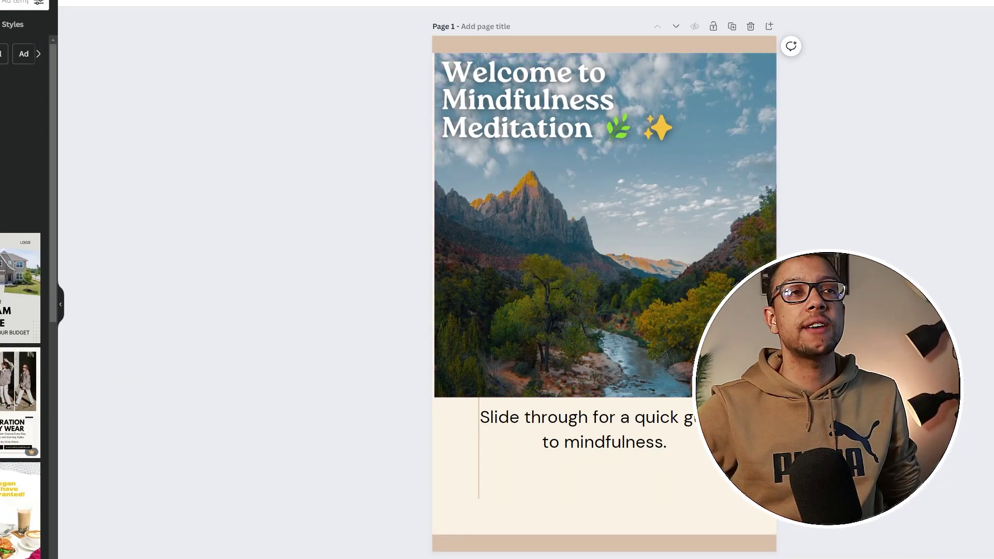
# - Scroll through the mindfulness carousel's pages
pyautogui.scroll(-20, 604, 280)
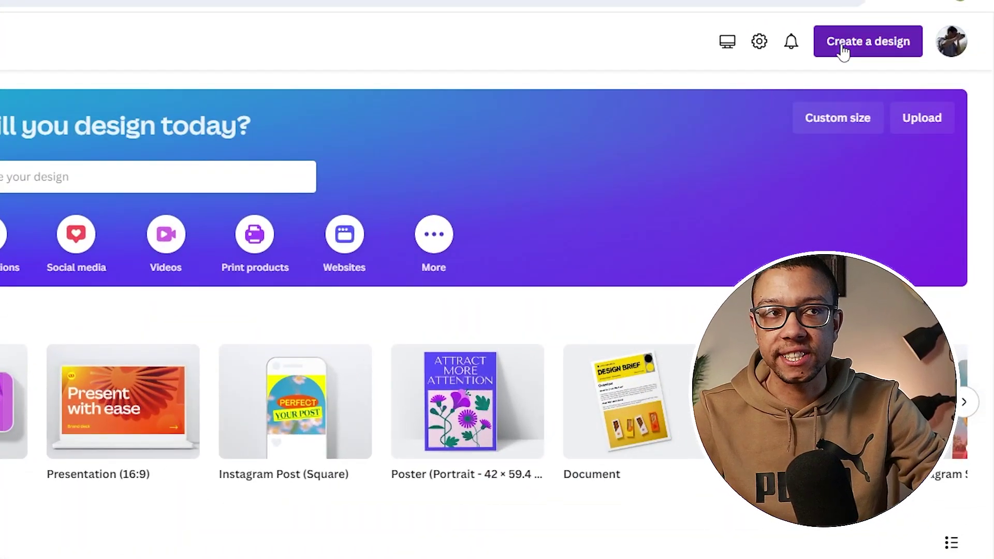
# - Bring up the Create a design dropdown of design types
pyautogui.click(844, 46)
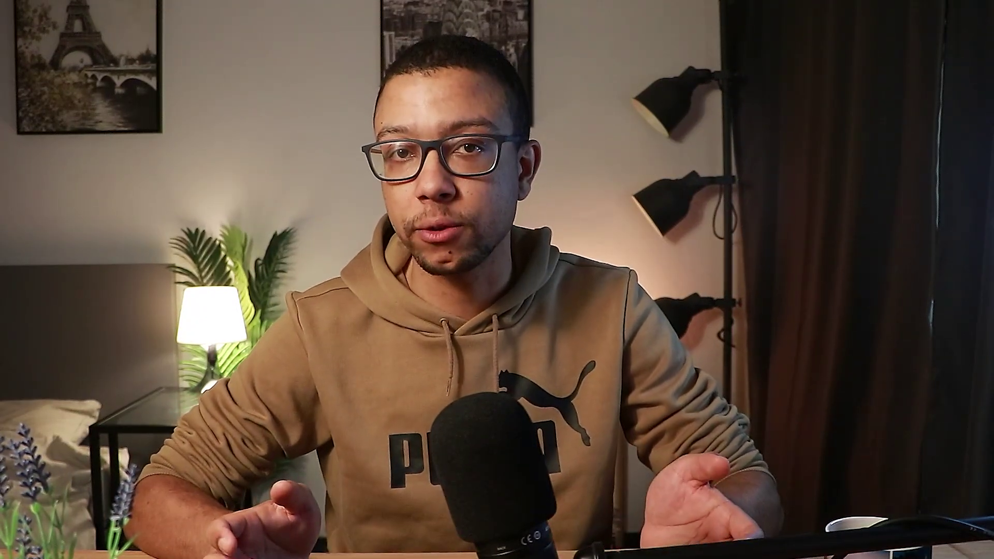
# - Search the design types for 'carousal' to find the carousel format
pyautogui.write('carousal')
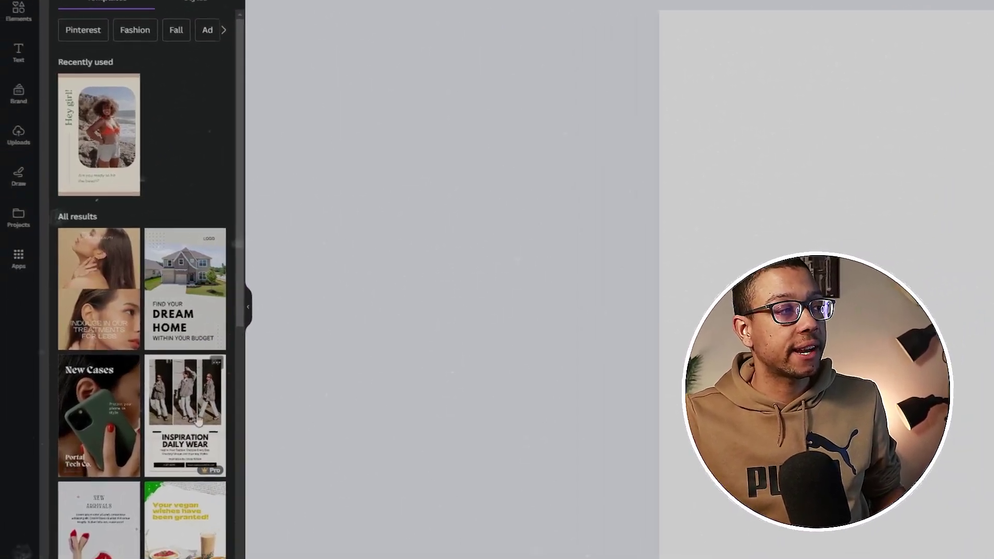
# - Browse the Templates panel and apply the Find Your Dream Home template to Page 1
pyautogui.scroll(-8, 363, 362)
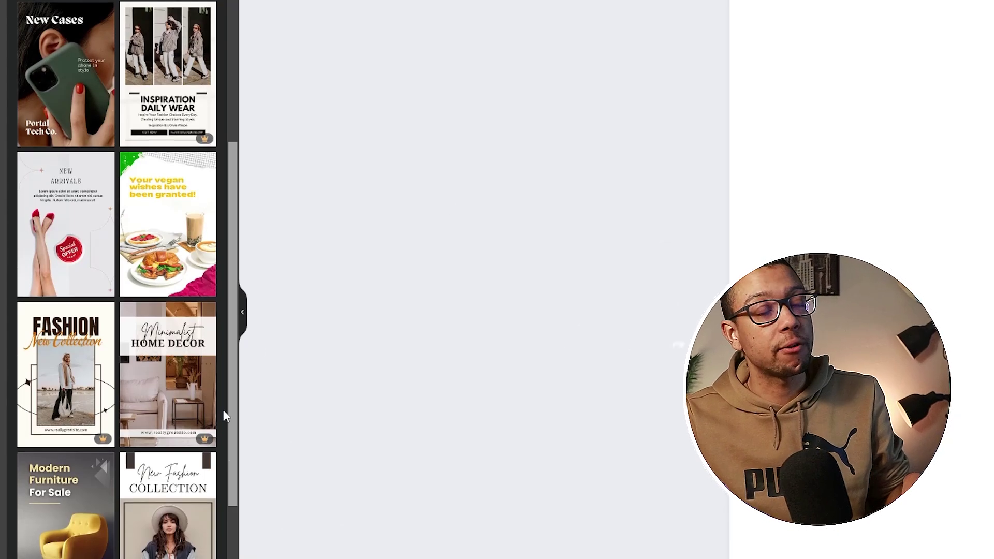
pyautogui.scroll(3, 223, 412)
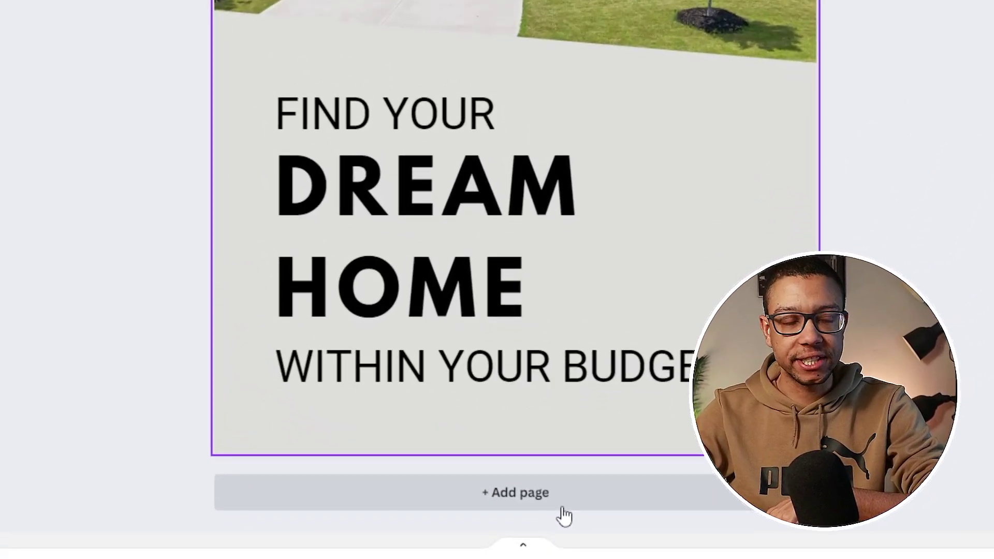
# - Add a second page and give it the Dining Room and Kitchen Room template layout
pyautogui.click(560, 520)
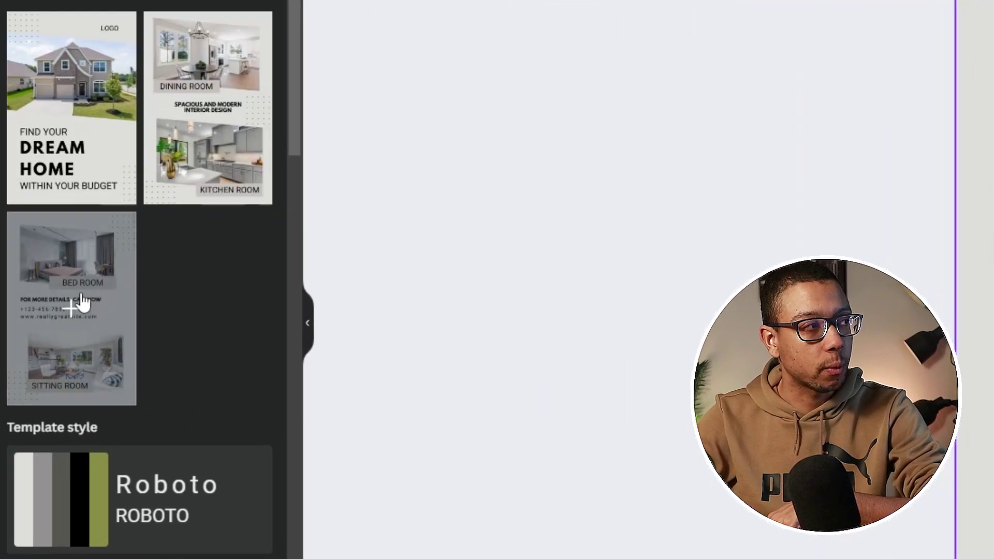
pyautogui.click(209, 187)
pyautogui.scroll(-8, 505, 253)
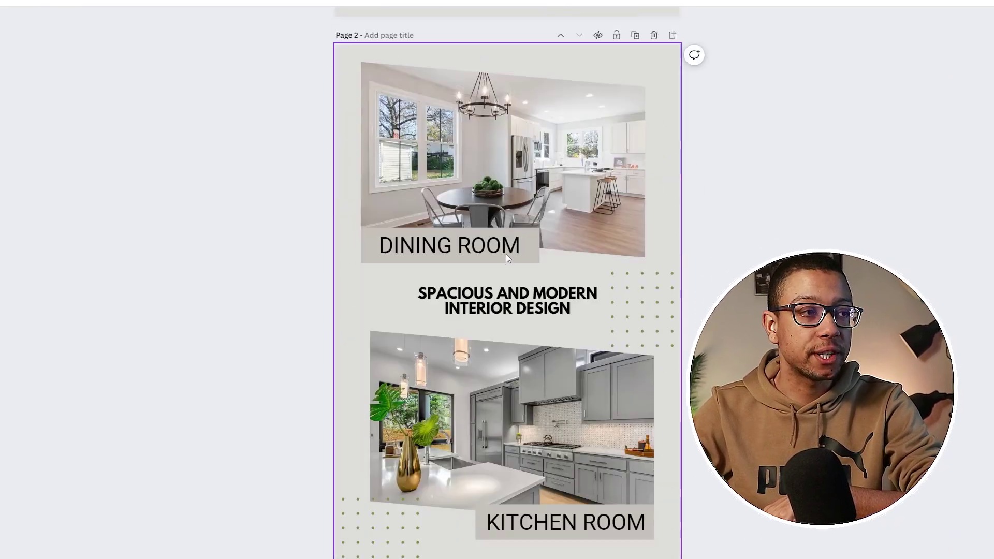
pyautogui.scroll(8, 553, 260)
pyautogui.scroll(-8, 561, 259)
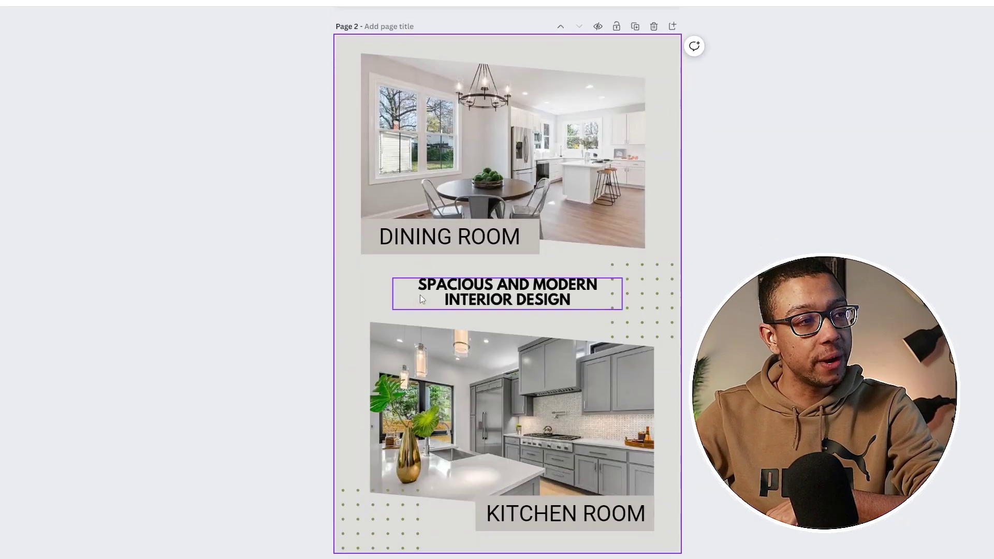
pyautogui.scroll(-8, 506, 294)
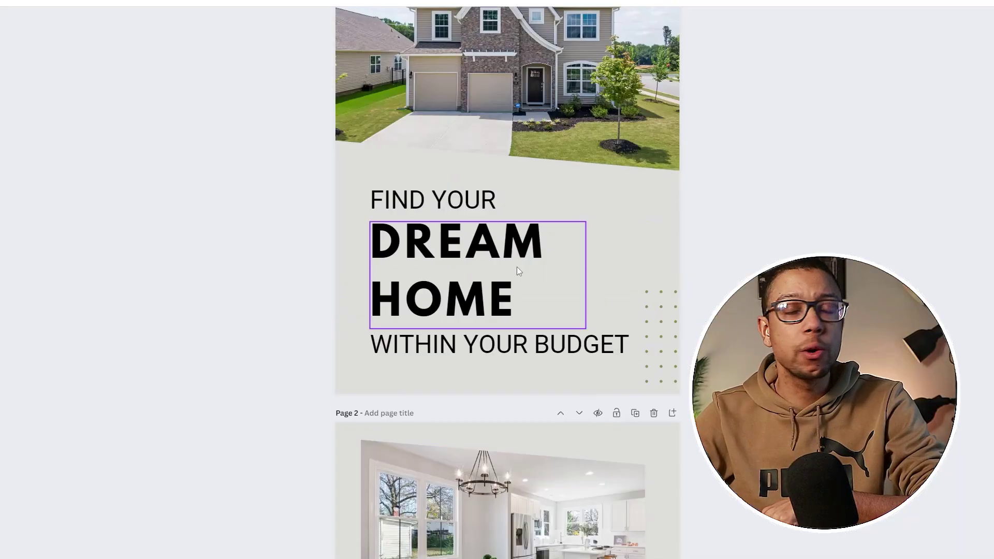
pyautogui.scroll(3, 516, 265)
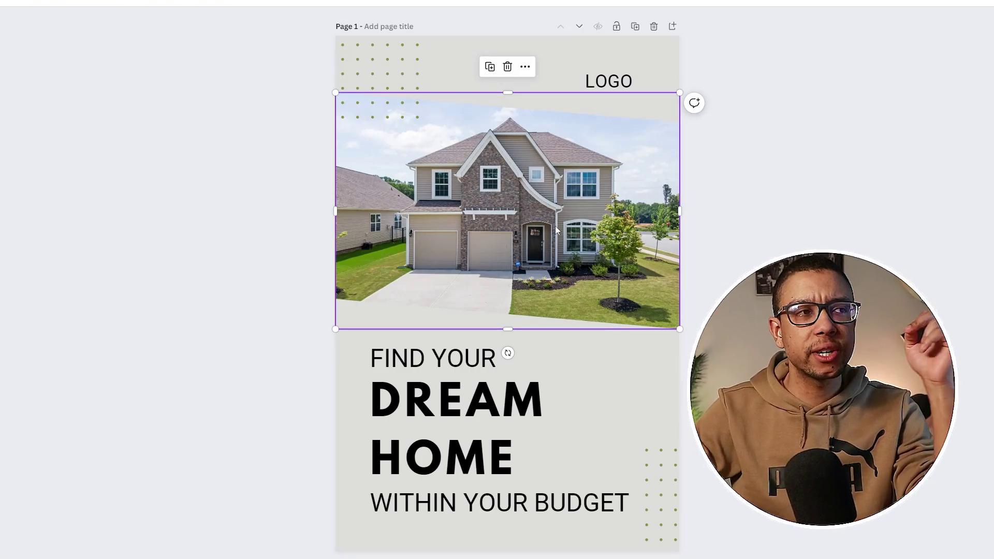
# - Replace the cover's house photo with a Christmas living room image, nudged slightly upward
pyautogui.moveTo(724, 537); pyautogui.dragTo(523, 208)
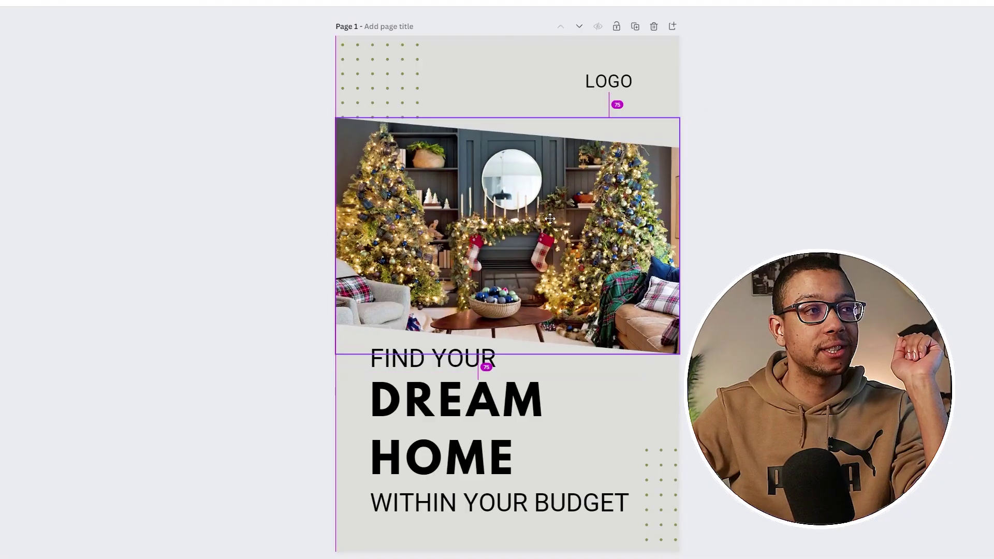
pyautogui.click(553, 220)
pyautogui.click(744, 199)
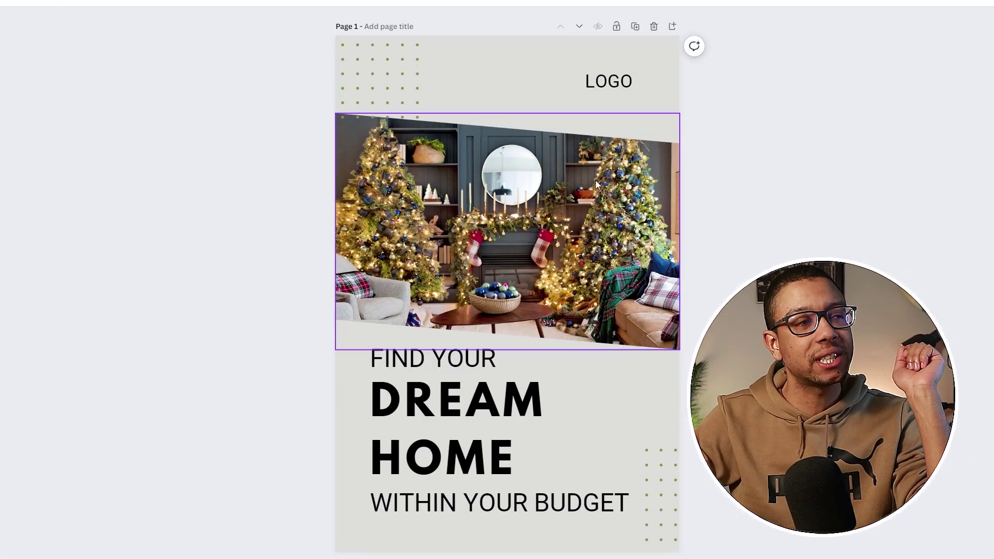
pyautogui.moveTo(551, 188); pyautogui.dragTo(560, 163)
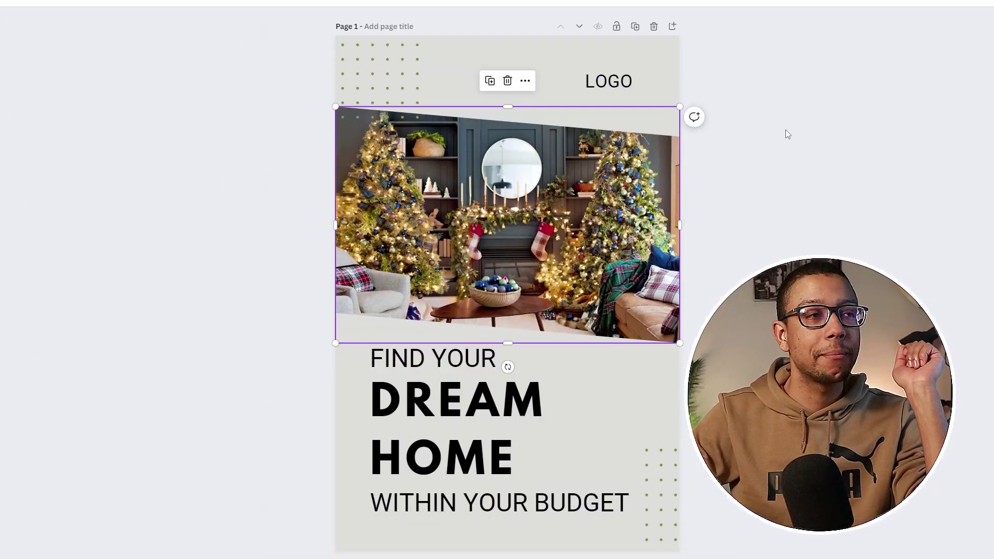
pyautogui.click(785, 130)
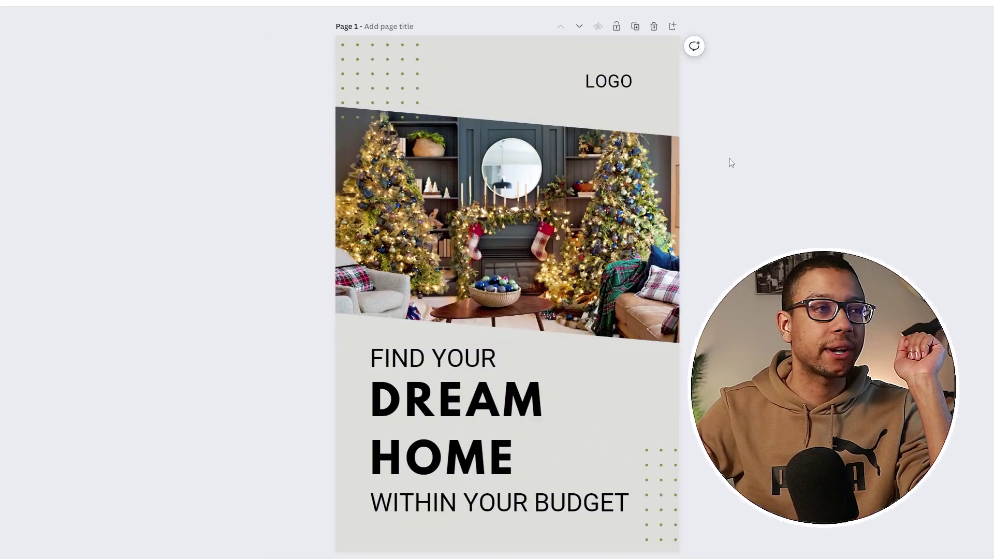
# - Reframe page 2's Kitchen Room photo so the fireplace and sofa show
pyautogui.scroll(-8, 571, 434)
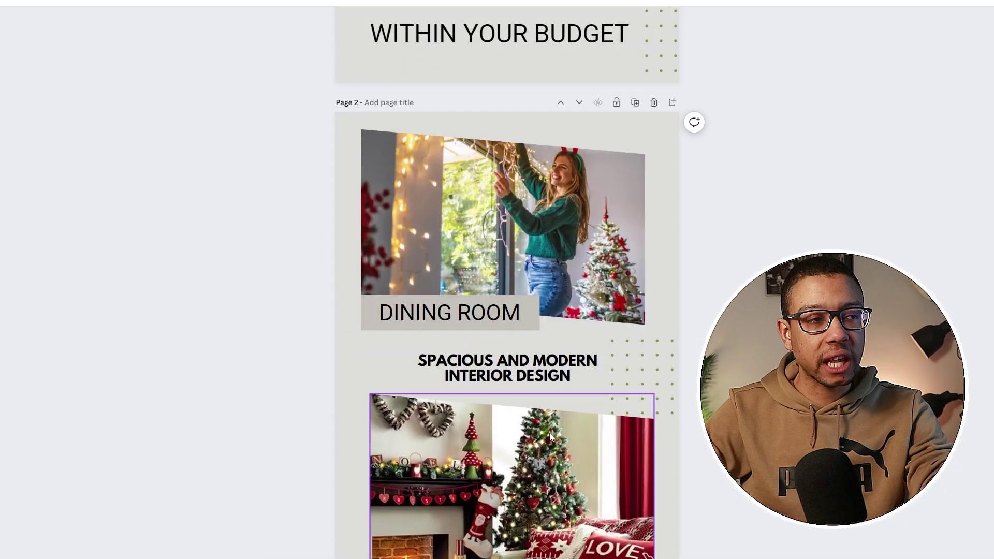
pyautogui.scroll(-6, 552, 437)
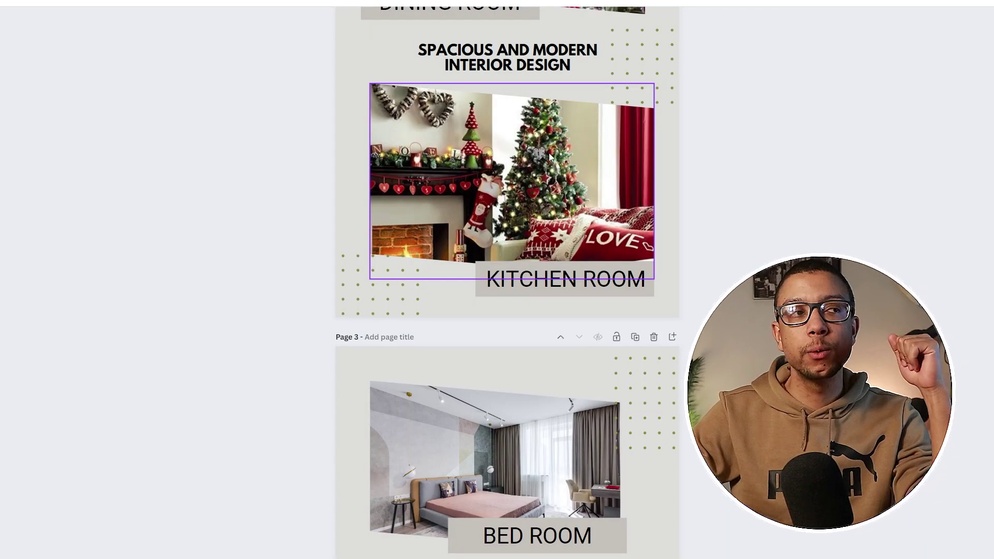
pyautogui.moveTo(549, 152); pyautogui.dragTo(549, 174)
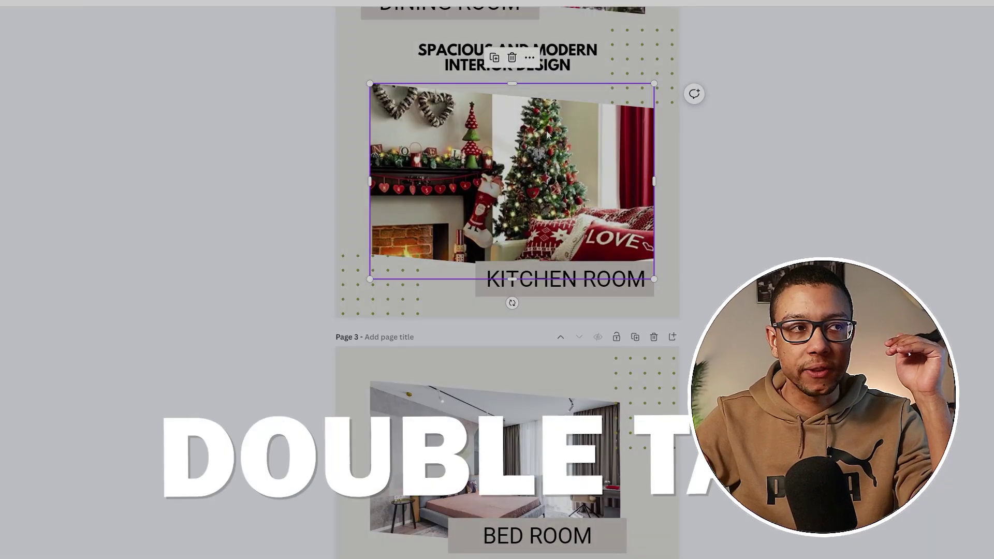
pyautogui.doubleClick(546, 131)
pyautogui.moveTo(519, 171); pyautogui.dragTo(518, 214)
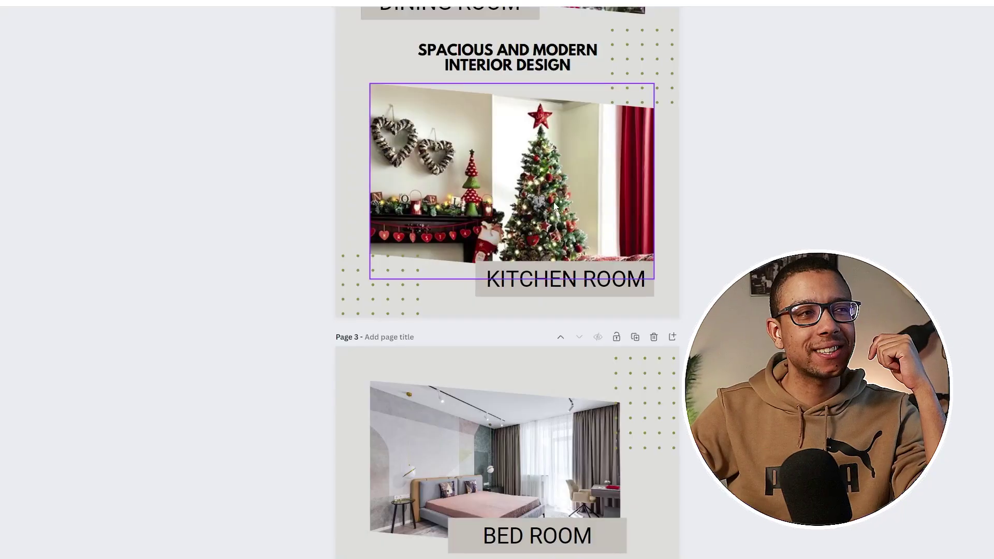
pyautogui.moveTo(518, 181); pyautogui.dragTo(553, 90)
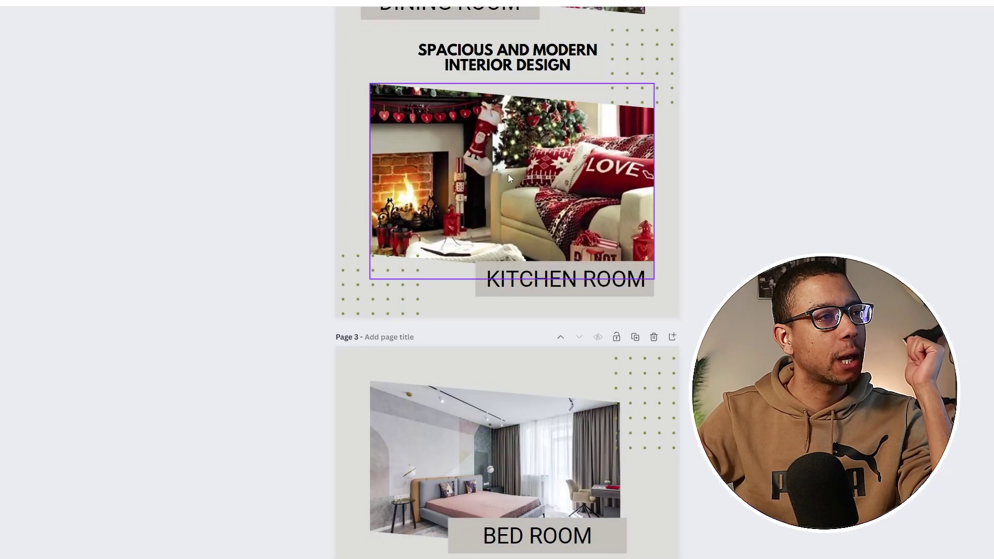
pyautogui.click(899, 215)
pyautogui.scroll(6, 765, 251)
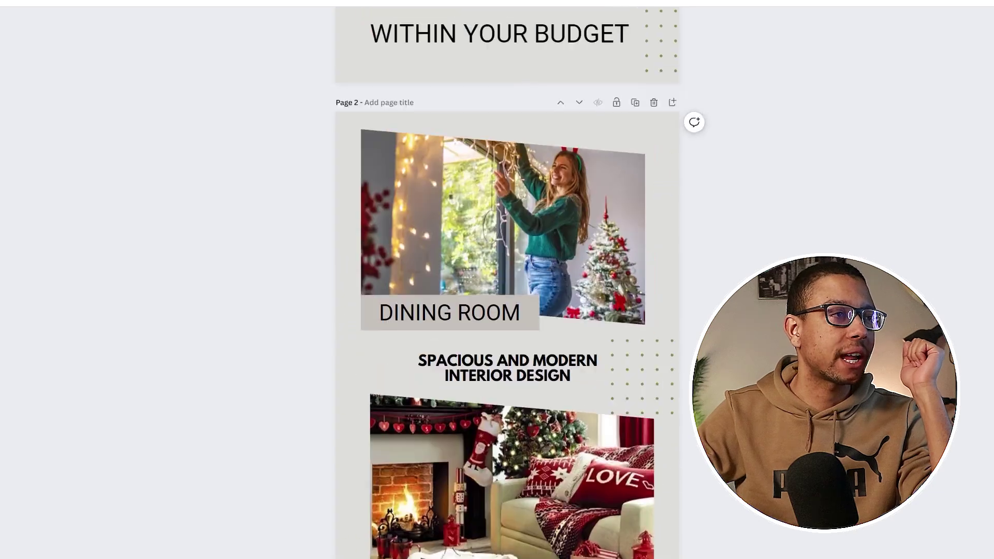
pyautogui.scroll(9, 765, 250)
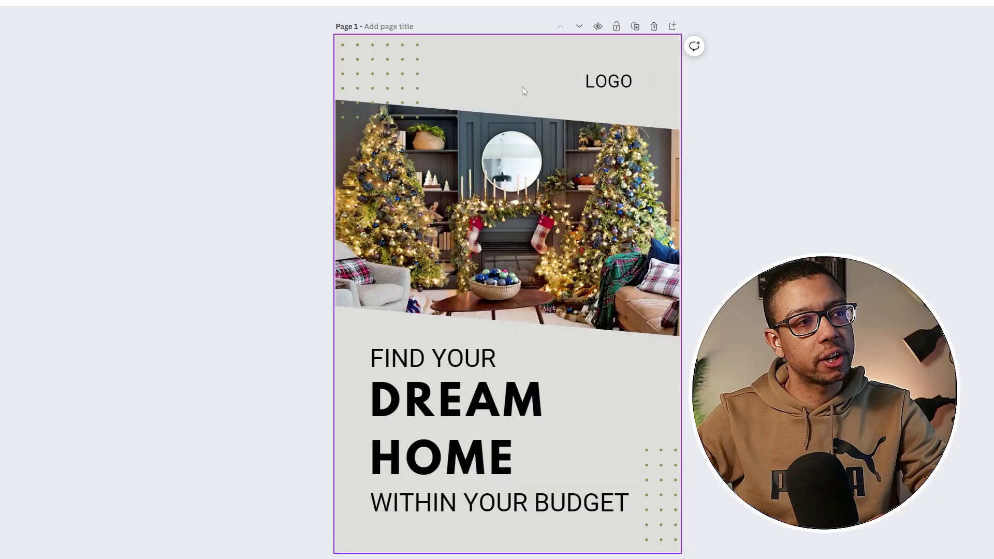
# - Scroll down to page 3 and bring up the page background colour choices
pyautogui.scroll(-15, 525, 129)
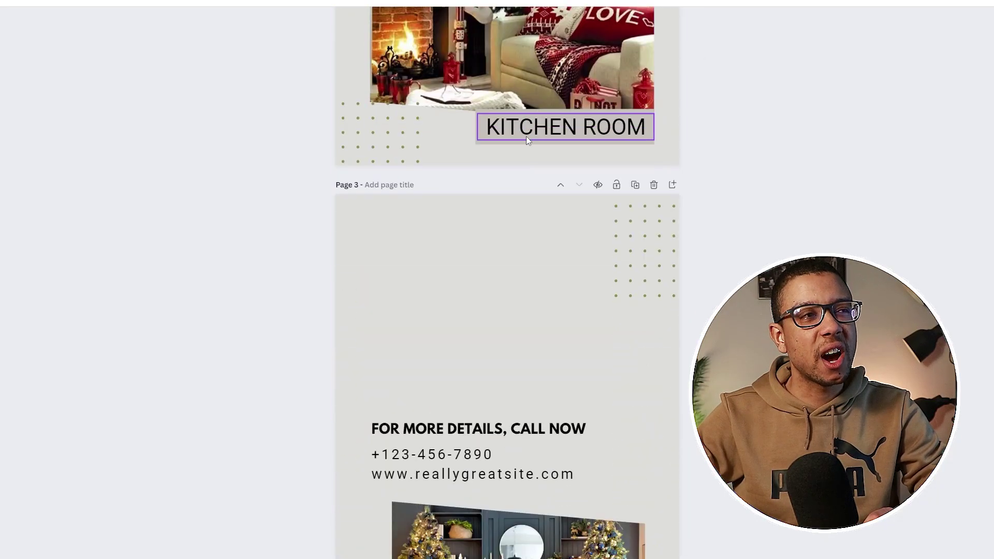
pyautogui.scroll(-3, 526, 135)
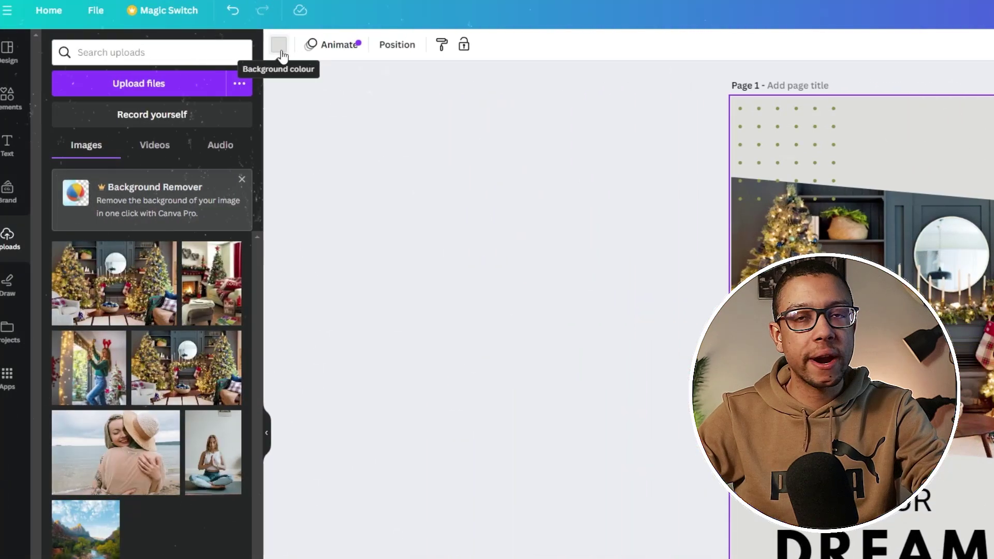
pyautogui.click(280, 47)
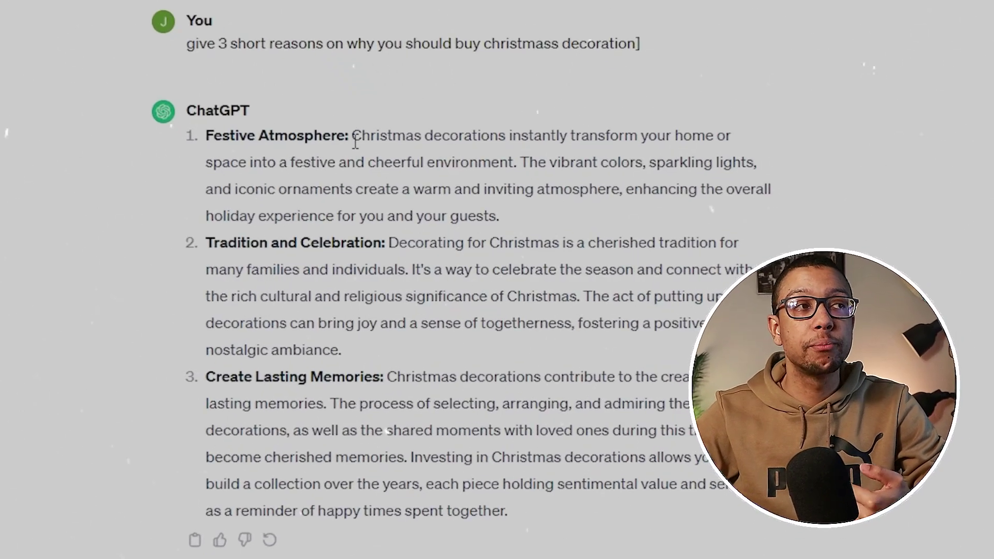
# - Select and copy the first reason's sentence, from 'Christmas' to 'environment', in ChatGPT's reply
pyautogui.moveTo(354, 137); pyautogui.dragTo(632, 218)
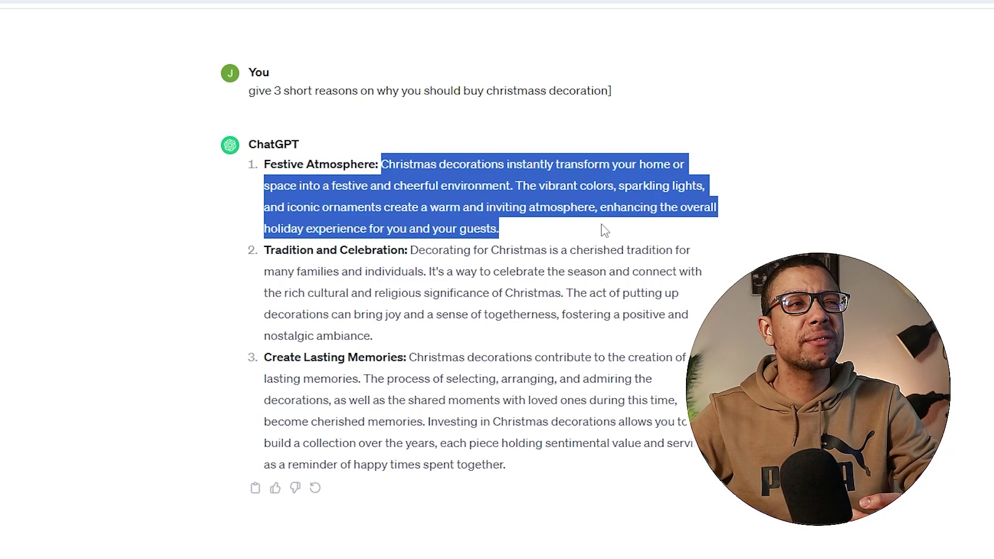
pyautogui.click(604, 231)
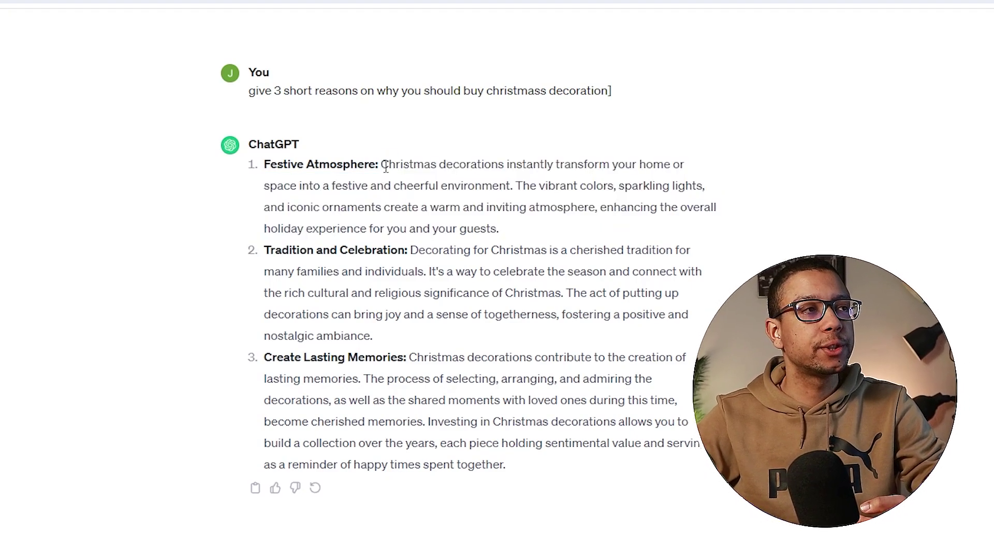
pyautogui.moveTo(386, 168); pyautogui.dragTo(506, 184)
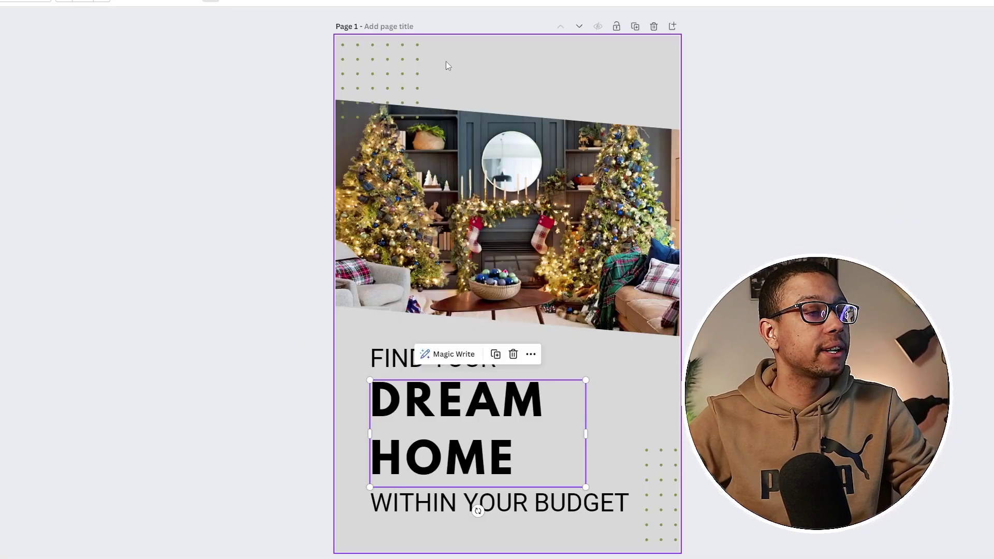
# - Replace page 2's SPACIOUS AND MODERN INTERIOR DESIGN heading with the pasted sentence, moved up and narrowed
pyautogui.scroll(-15, 575, 170)
pyautogui.scroll(10, 574, 171)
pyautogui.scroll(-15, 574, 172)
pyautogui.scroll(15, 575, 172)
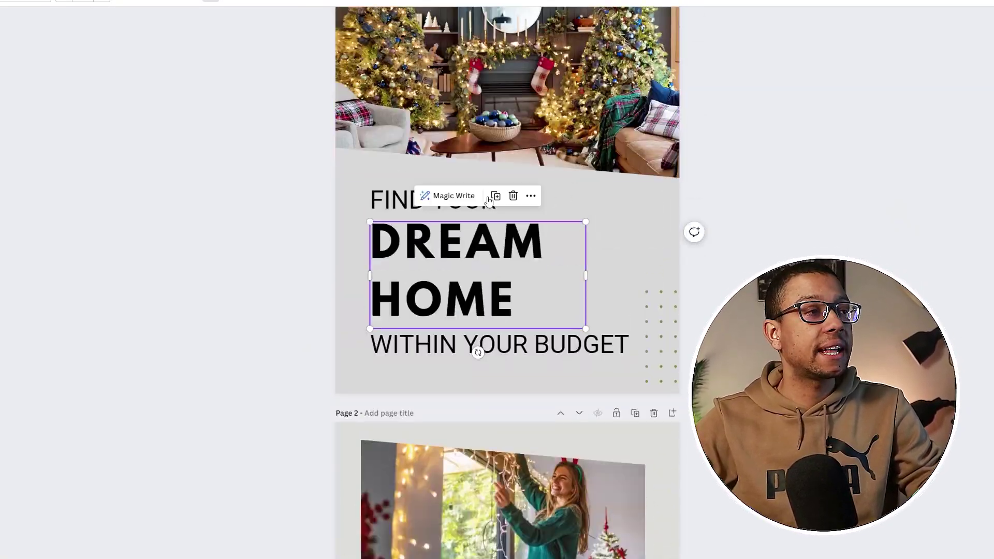
pyautogui.scroll(-6, 449, 288)
pyautogui.click(513, 362)
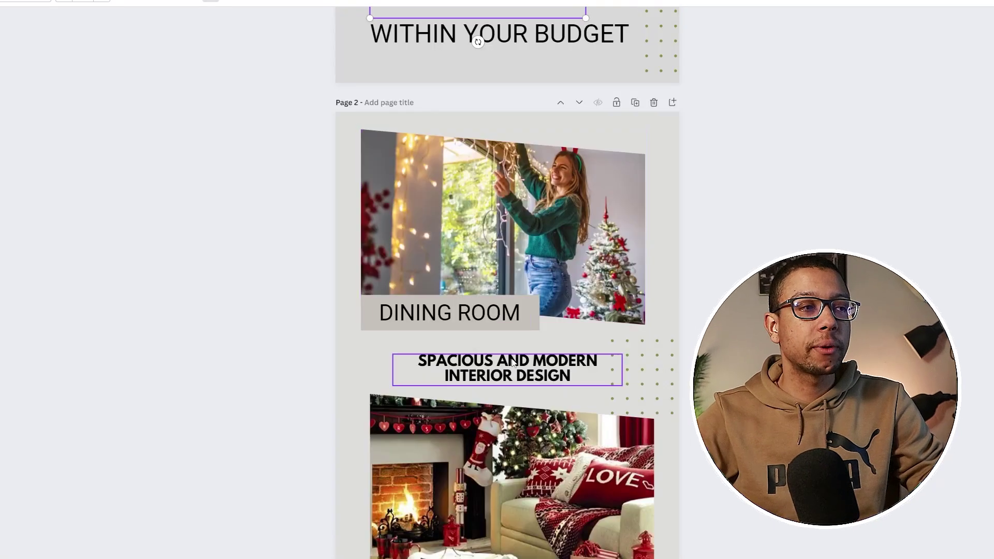
pyautogui.click(513, 363)
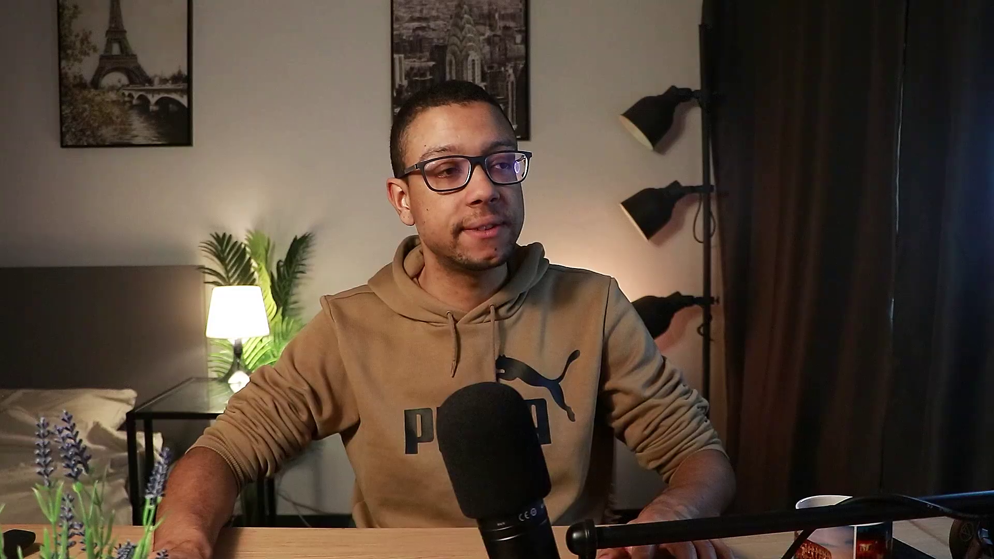
pyautogui.click(522, 378)
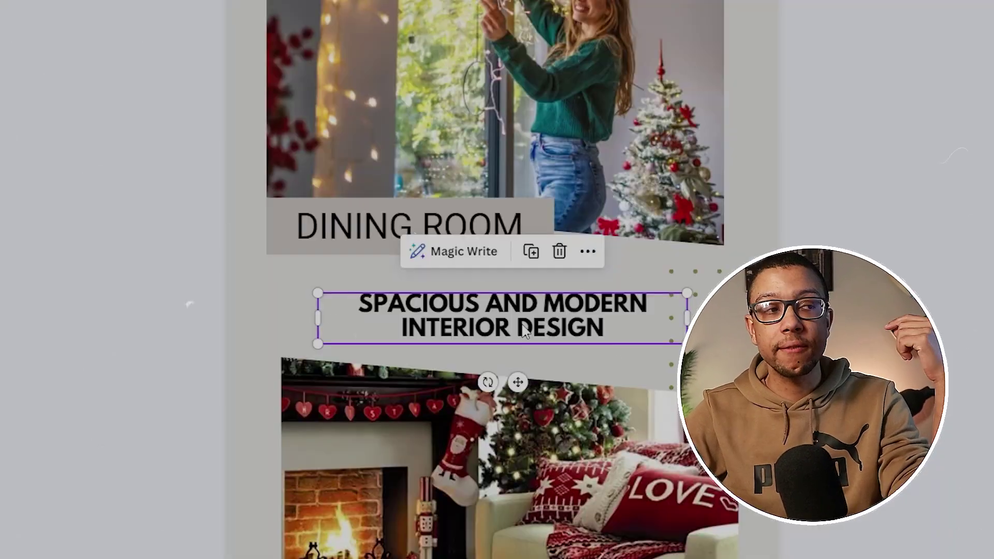
pyautogui.moveTo(523, 331); pyautogui.dragTo(559, 321)
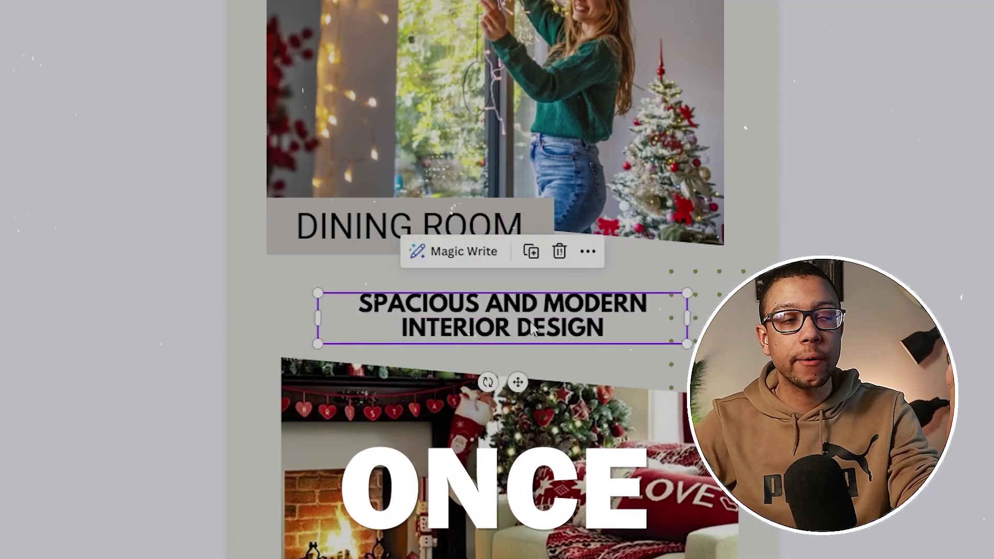
pyautogui.doubleClick(559, 321)
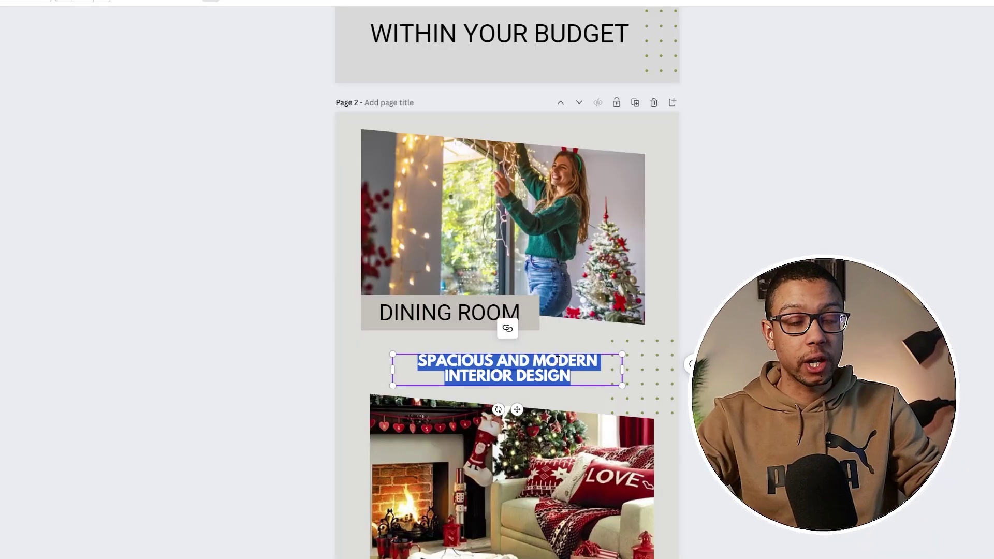
pyautogui.press('BackSpace')
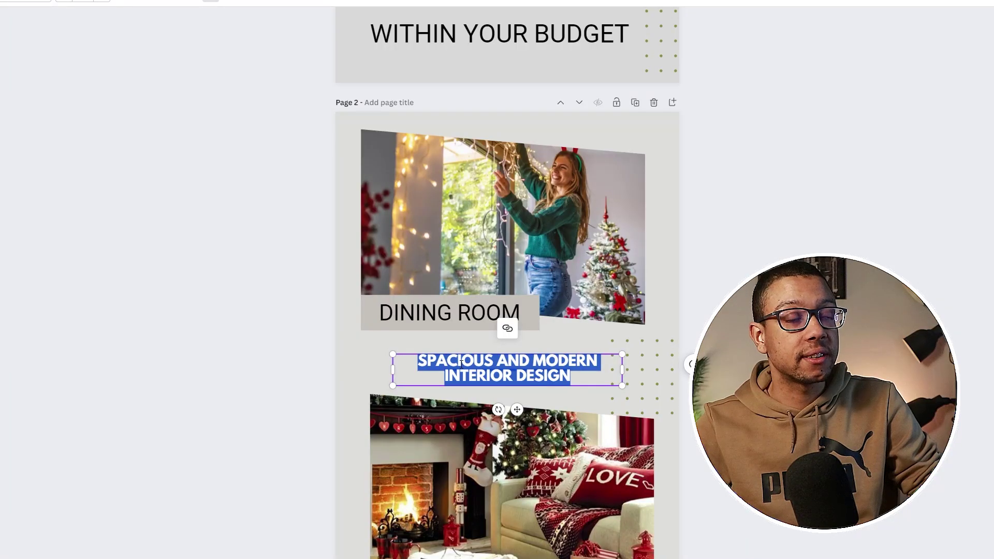
pyautogui.write('CHRISTMAS DECORATIONS INSTANTLY TRANSFORM YOUR HOME OR SPACE INTO A FESTIVE AND CHEERFUL ENVIRONMENT')
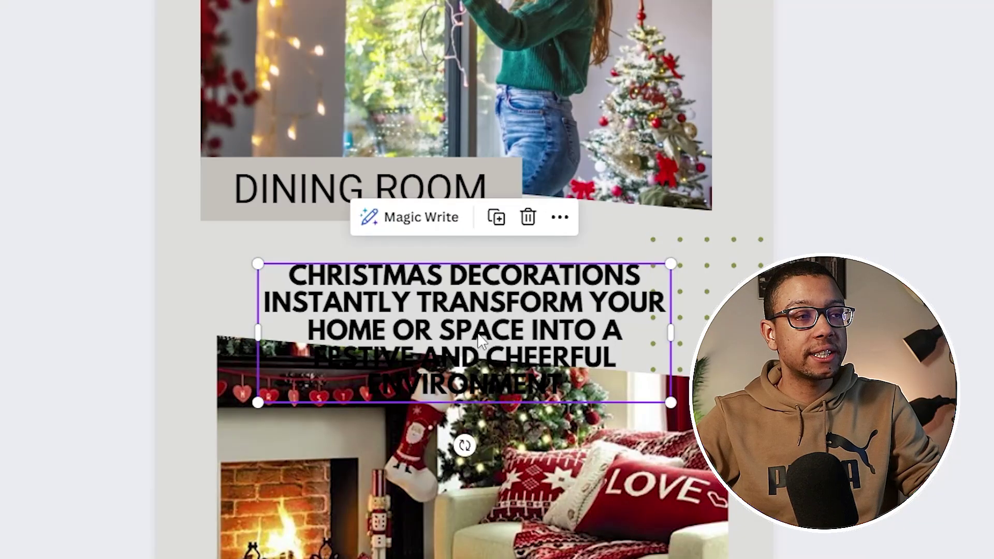
pyautogui.moveTo(479, 342); pyautogui.dragTo(479, 295)
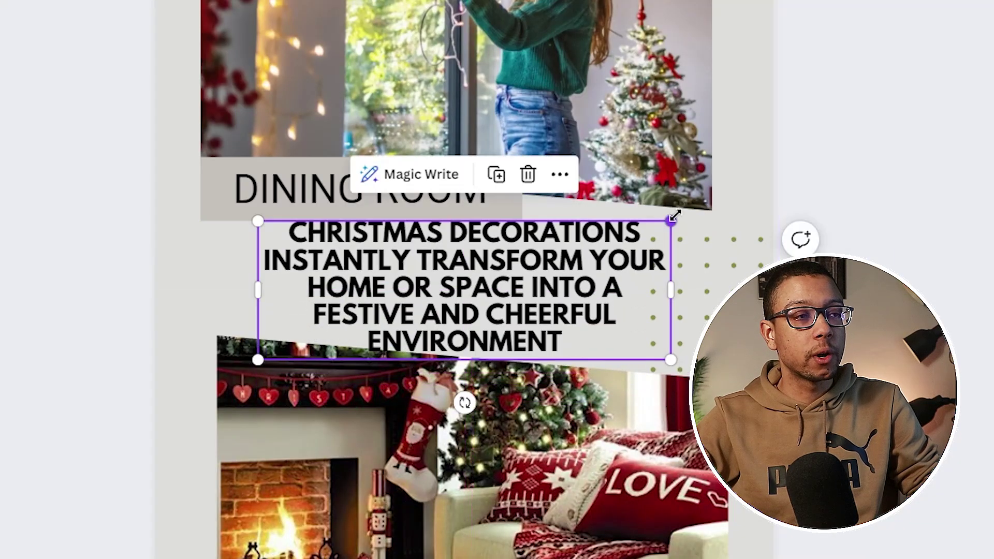
pyautogui.moveTo(671, 218); pyautogui.dragTo(620, 234)
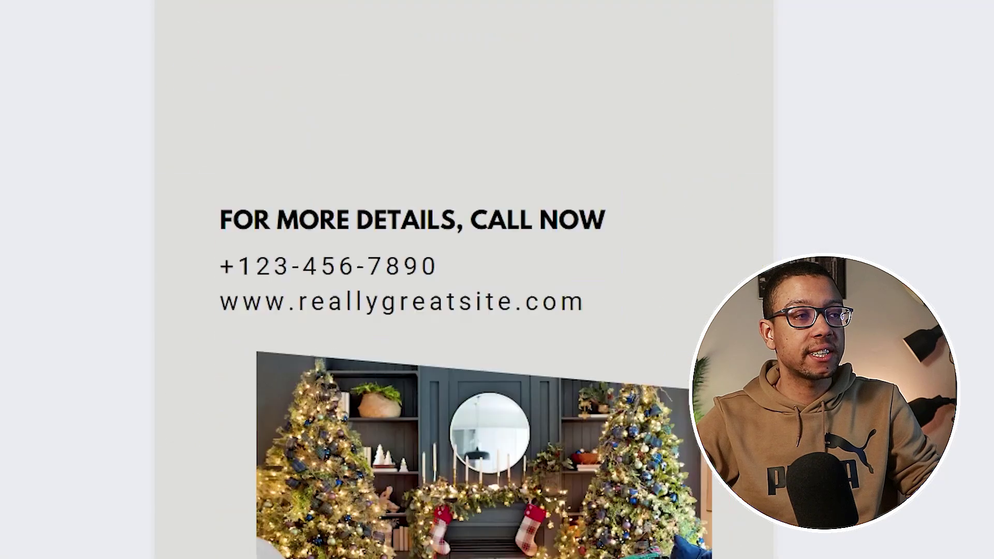
# - Delete the DINING ROOM and KITCHEN ROOM labels along with their grey backing boxes
pyautogui.click(360, 189)
pyautogui.press('Delete')
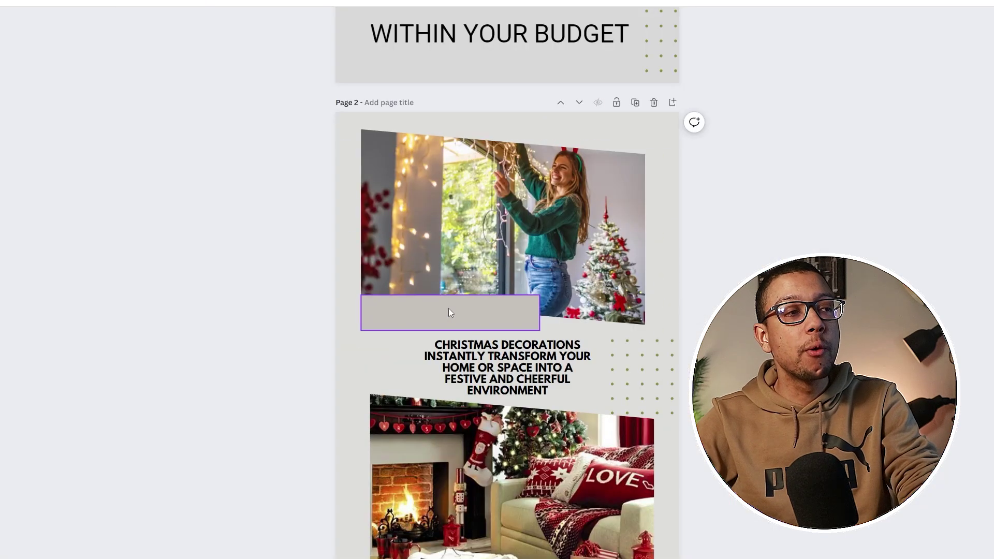
pyautogui.click(448, 312)
pyautogui.press('Delete')
pyautogui.scroll(-6, 521, 336)
pyautogui.click(526, 277)
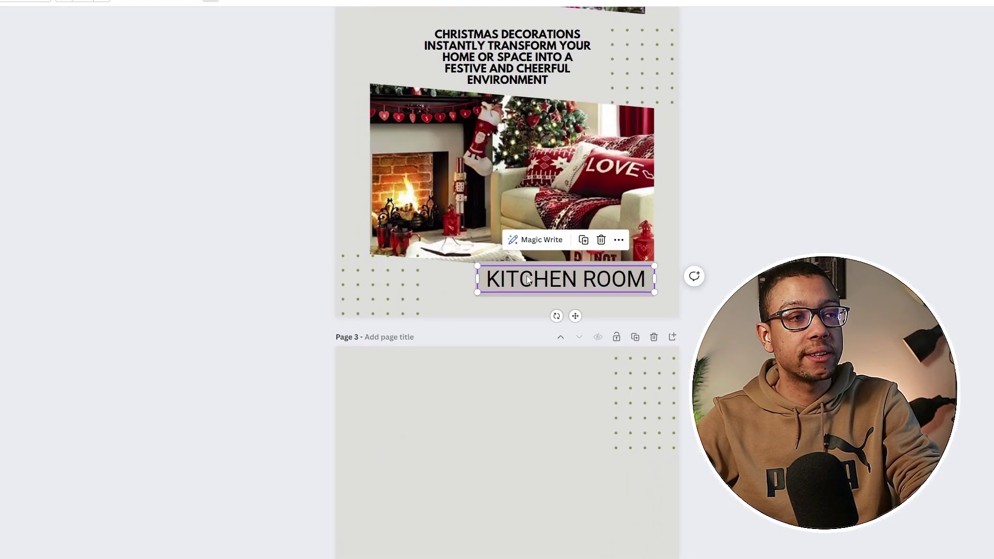
pyautogui.press('Delete')
pyautogui.click(526, 276)
pyautogui.press('Delete')
pyautogui.scroll(6, 544, 280)
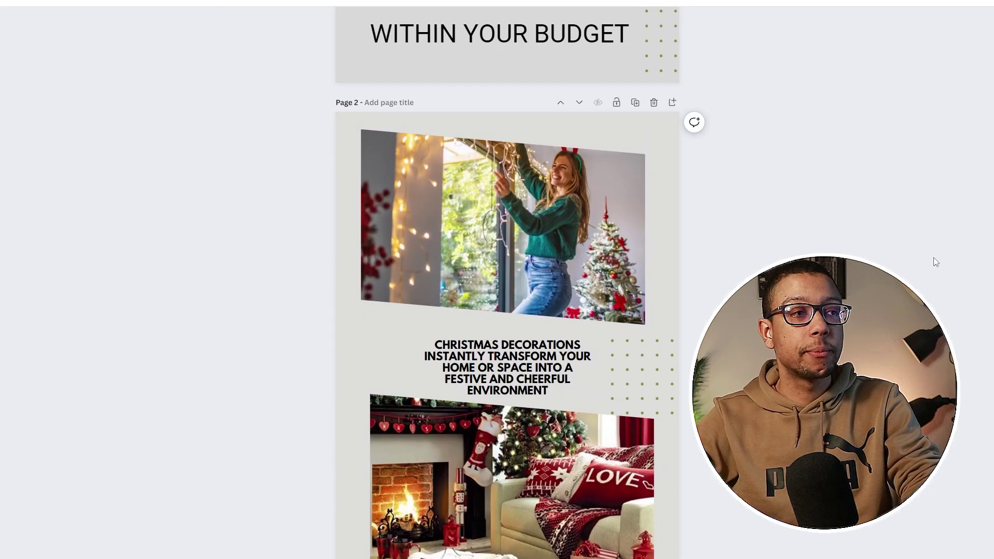
pyautogui.click(554, 346)
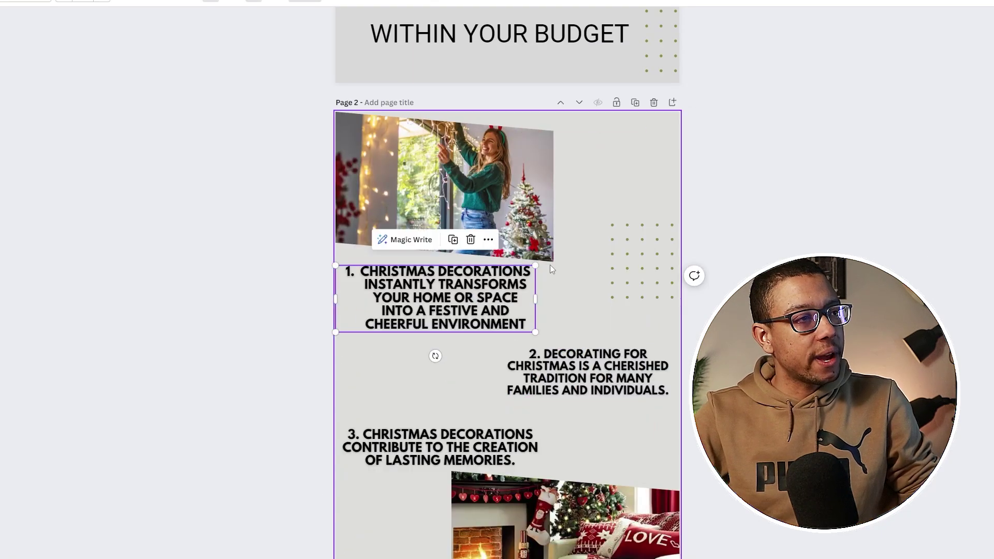
pyautogui.click(551, 270)
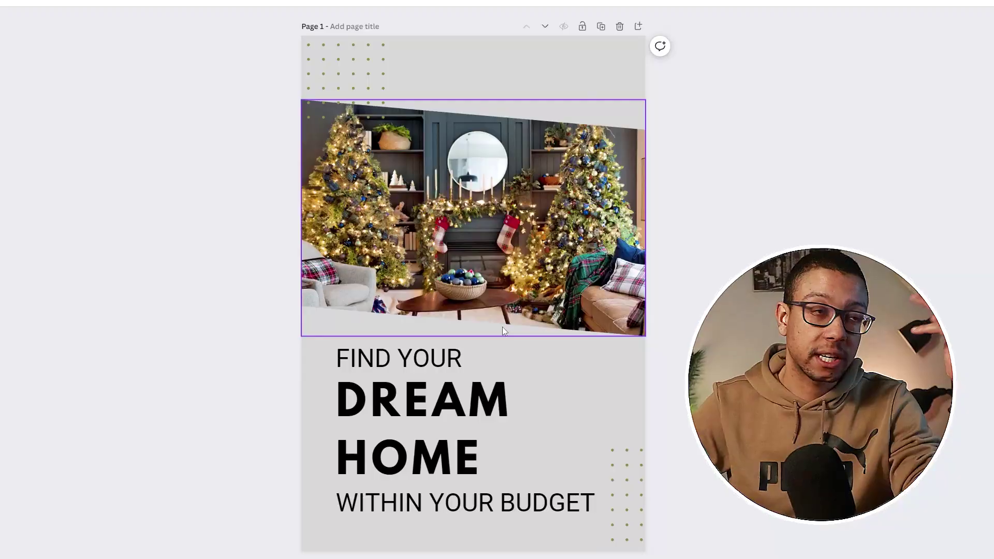
# - Change the cover headline to a large 3 with 'REASONS WHY', widened to one line
pyautogui.doubleClick(425, 426)
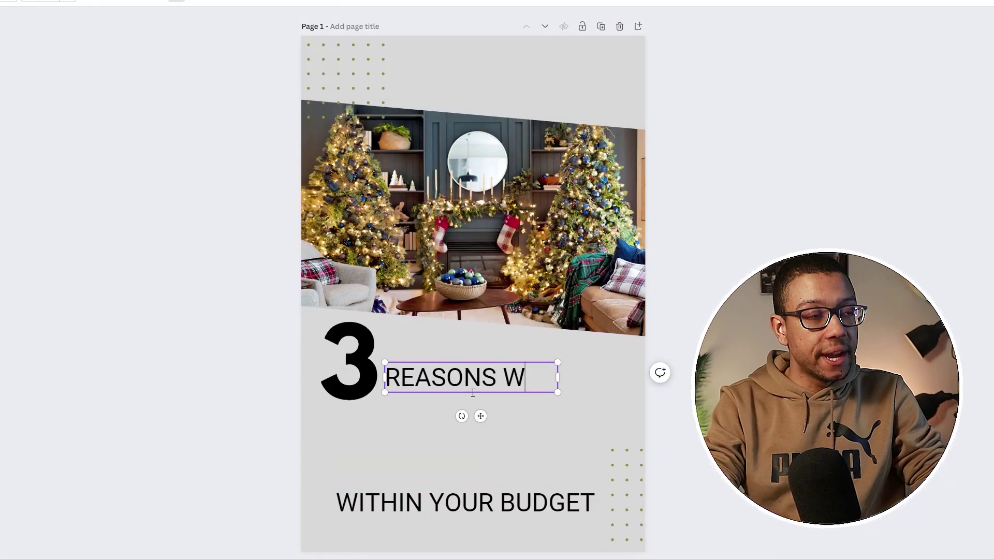
pyautogui.write('HY')
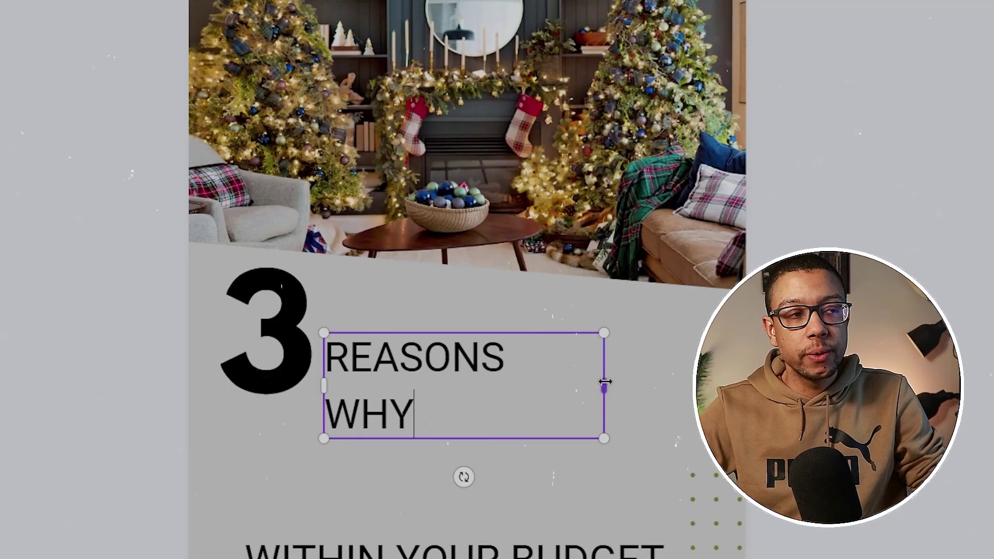
pyautogui.moveTo(605, 382); pyautogui.dragTo(633, 376)
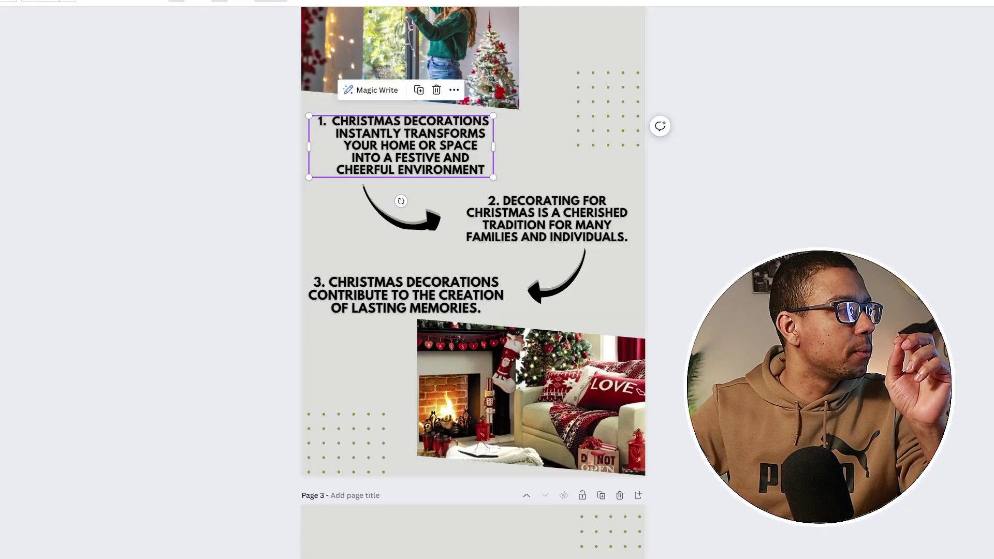
pyautogui.click(377, 303)
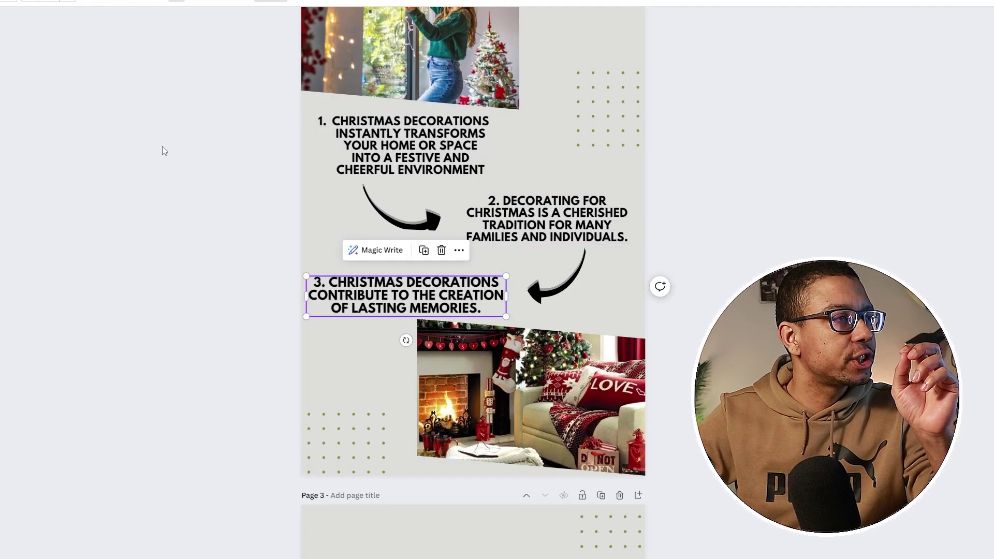
pyautogui.click(360, 145)
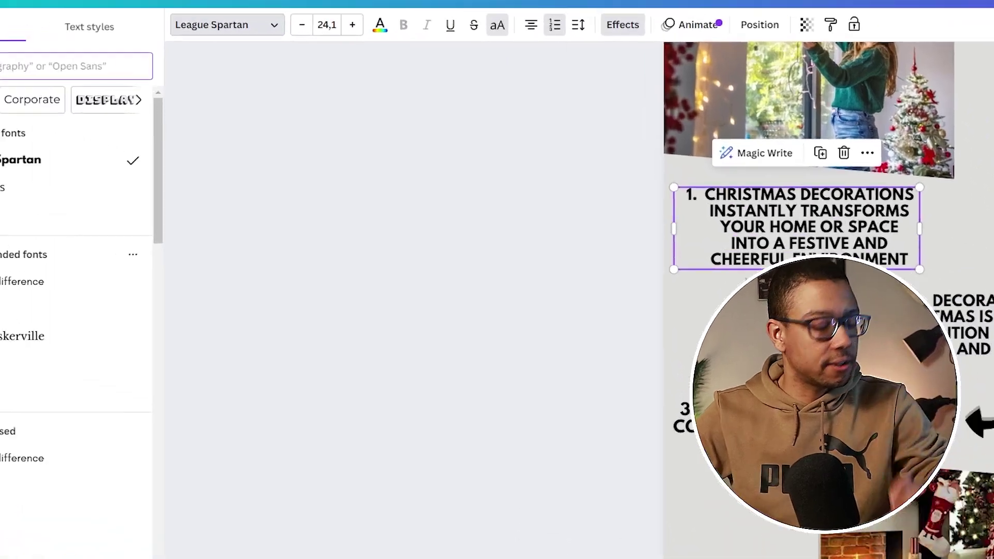
pyautogui.click(150, 100)
pyautogui.write('CENTURY')
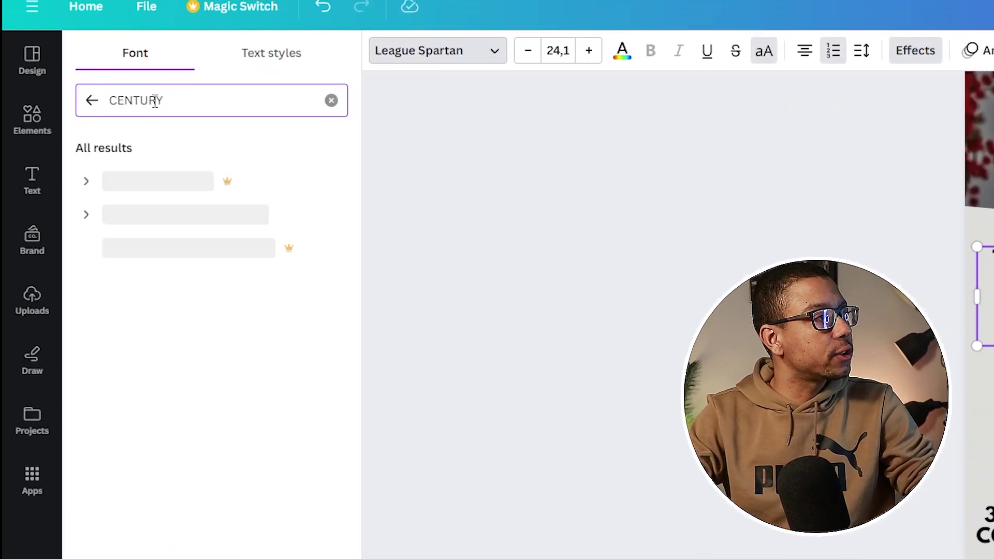
pyautogui.click(207, 213)
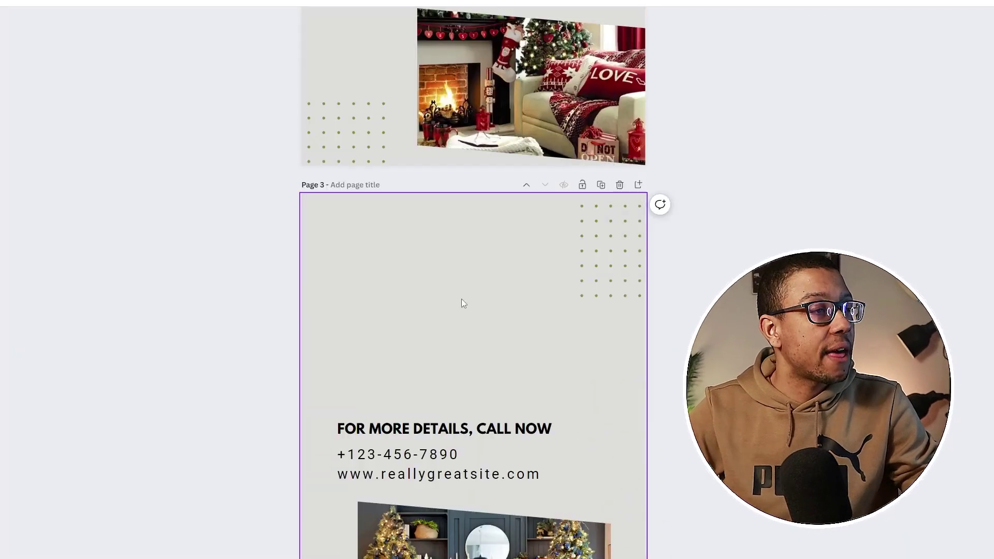
pyautogui.scroll(6, 469, 197)
pyautogui.scroll(-6, 515, 160)
pyautogui.scroll(-3, 524, 186)
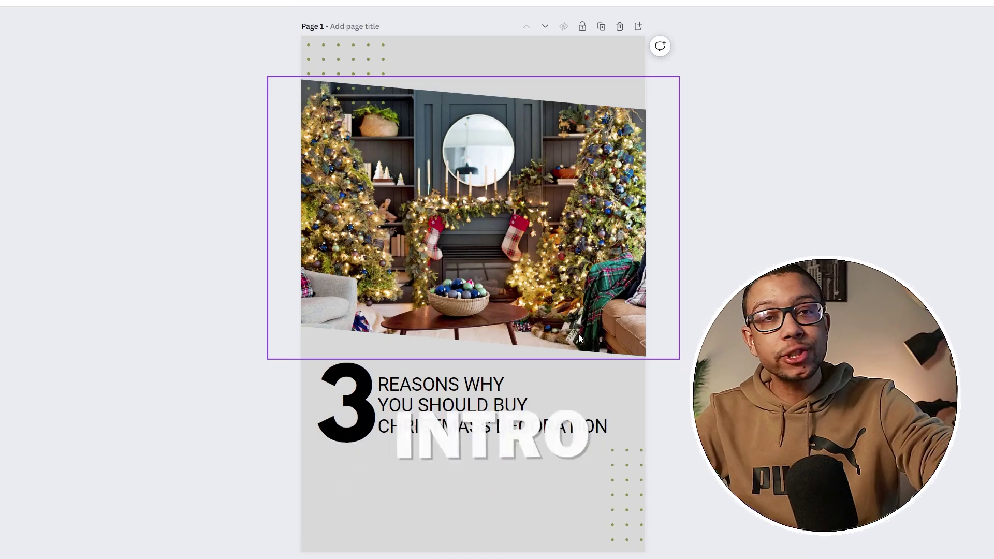
# - Download all 3 pages of the Christmas carousel as PNG images
pyautogui.scroll(-8, 579, 333)
pyautogui.scroll(-4, 579, 334)
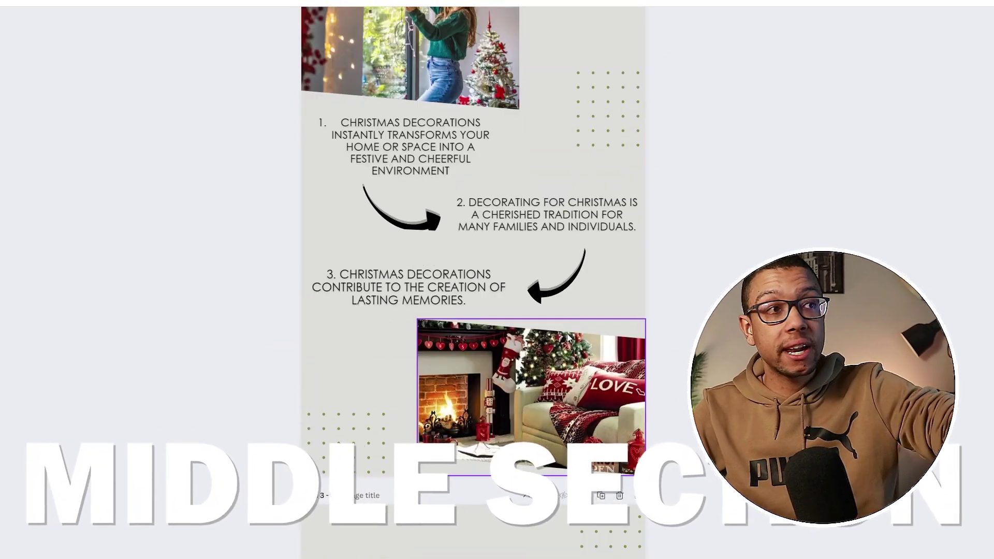
pyautogui.scroll(-8, 571, 332)
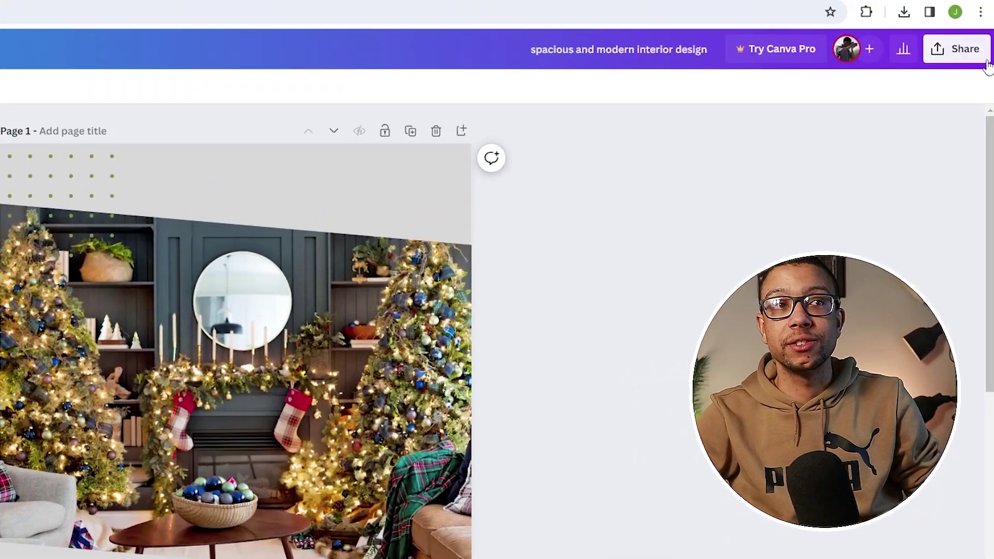
pyautogui.click(959, 47)
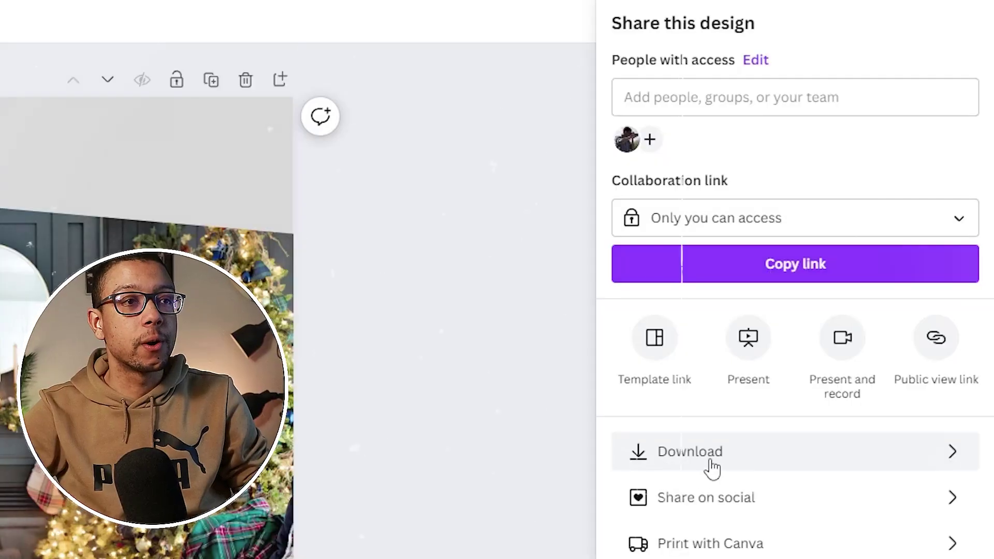
pyautogui.click(711, 463)
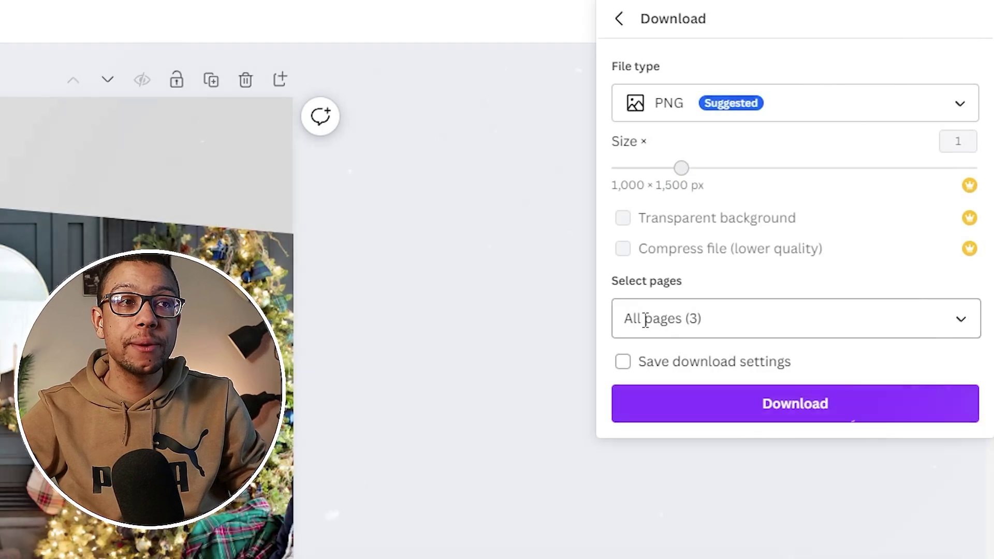
pyautogui.click(732, 403)
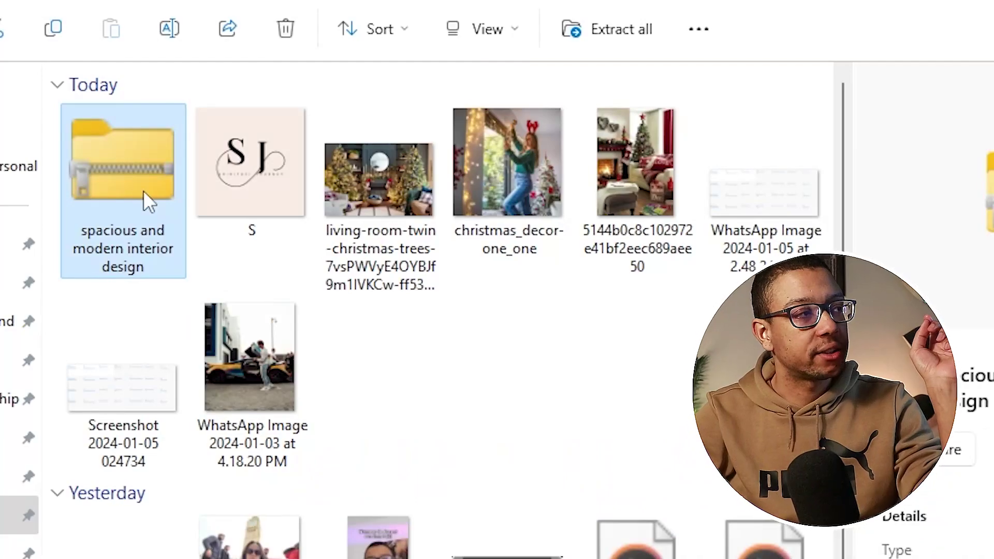
# - Extract the downloaded zip archive and open the folder holding images 1, 2 and 3
pyautogui.rightClick(144, 191)
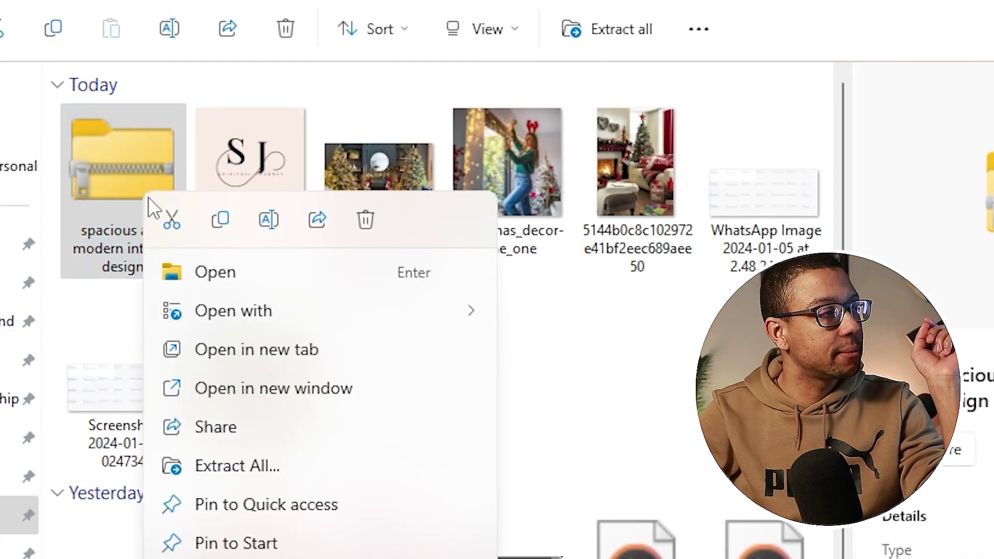
pyautogui.click(235, 466)
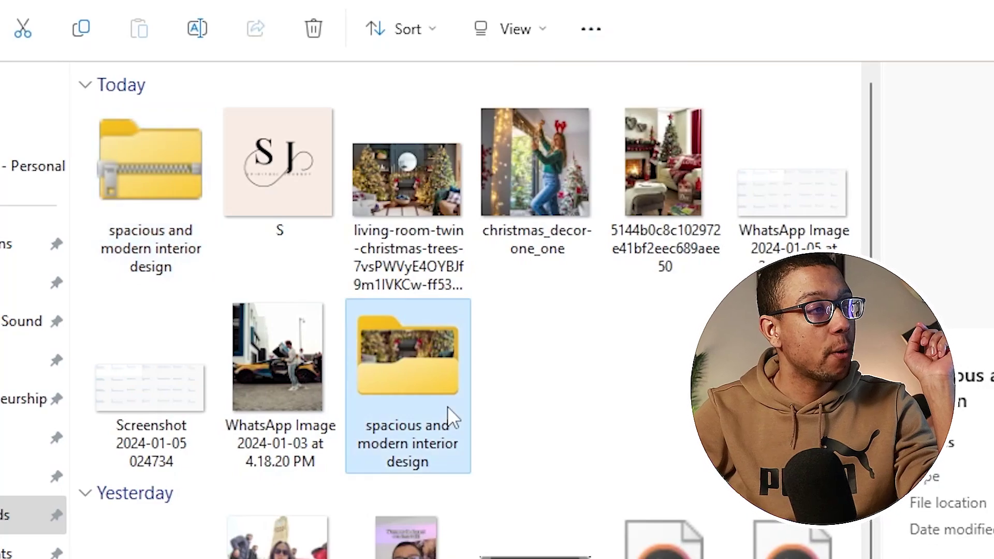
pyautogui.doubleClick(447, 406)
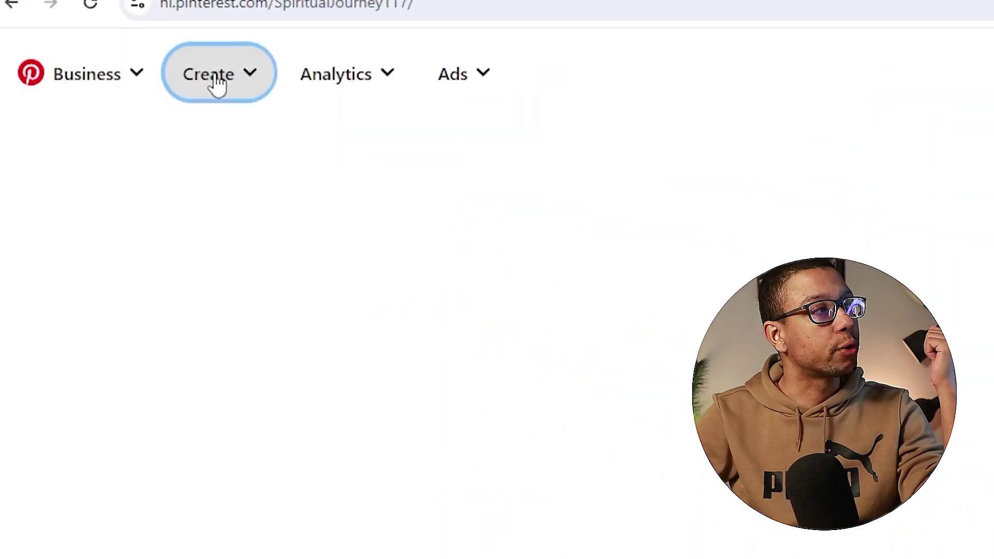
# - Start a new Pinterest Pin and upload slides 1, 2 and 3 together
pyautogui.click(216, 82)
pyautogui.click(162, 329)
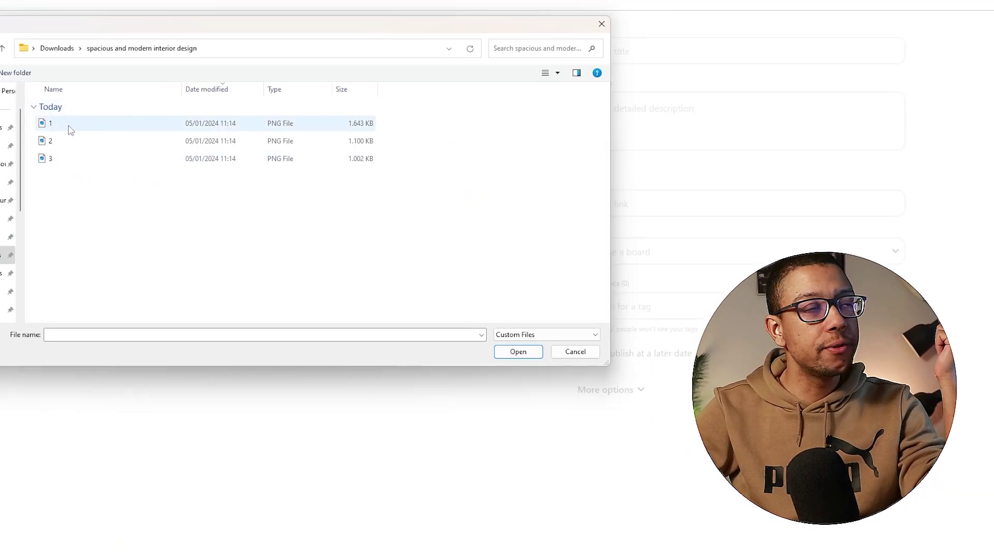
pyautogui.doubleClick(69, 126)
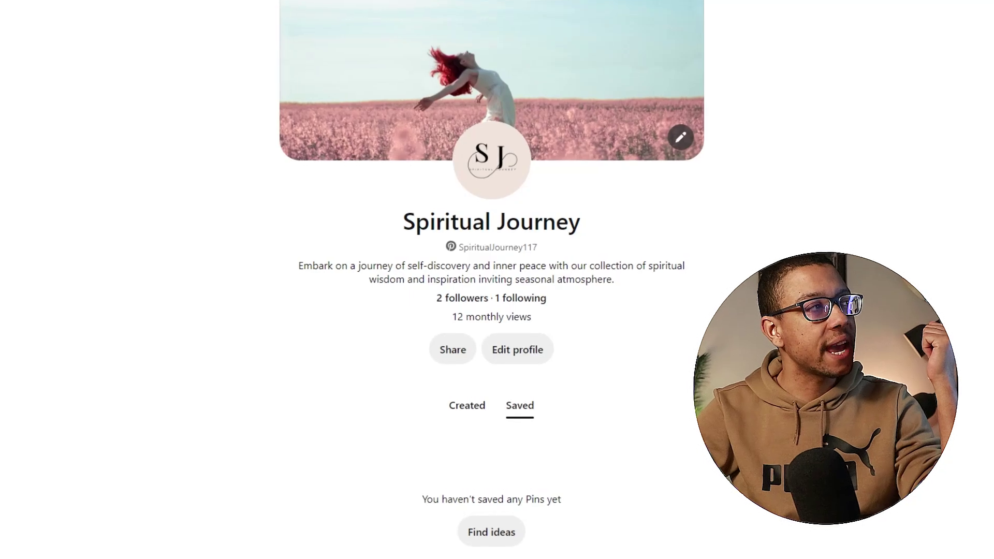
pyautogui.click(197, 90)
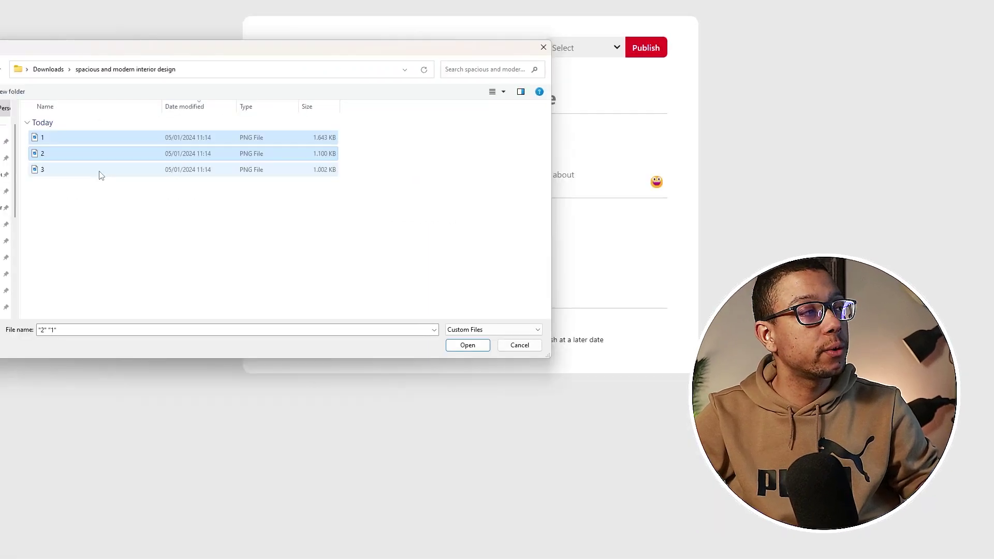
pyautogui.click(481, 350)
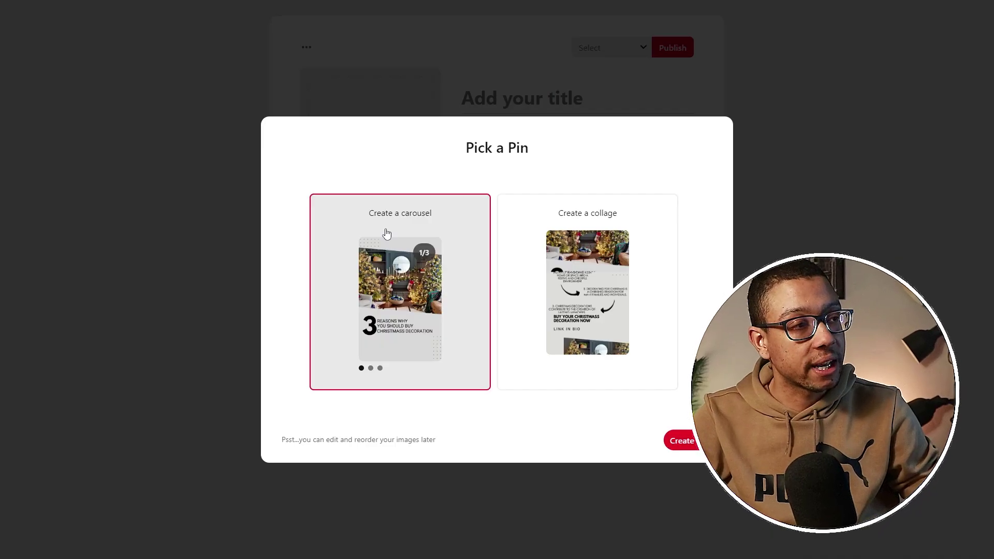
# - Turn the three images into a carousel Pin and preview each of its three slides
pyautogui.click(682, 440)
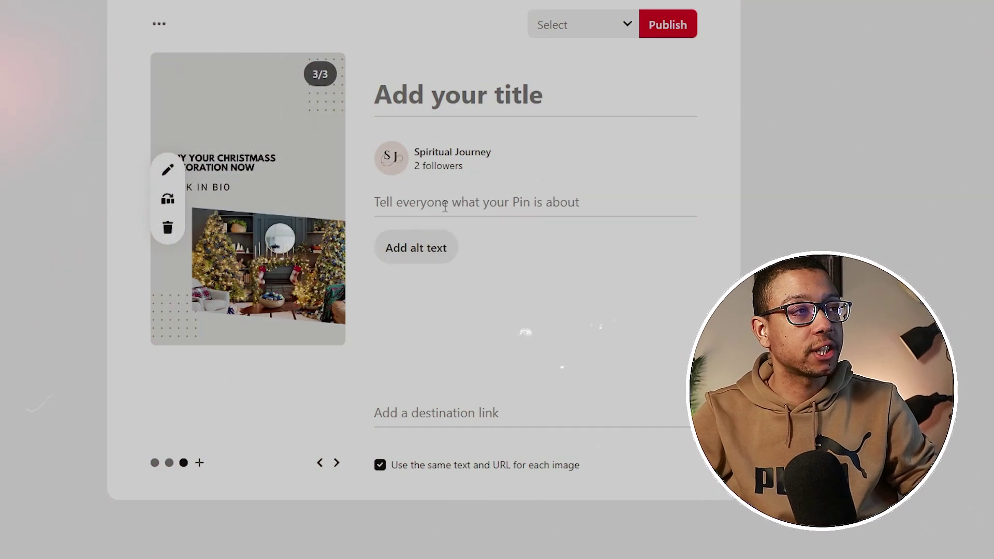
pyautogui.click(339, 462)
pyautogui.click(156, 463)
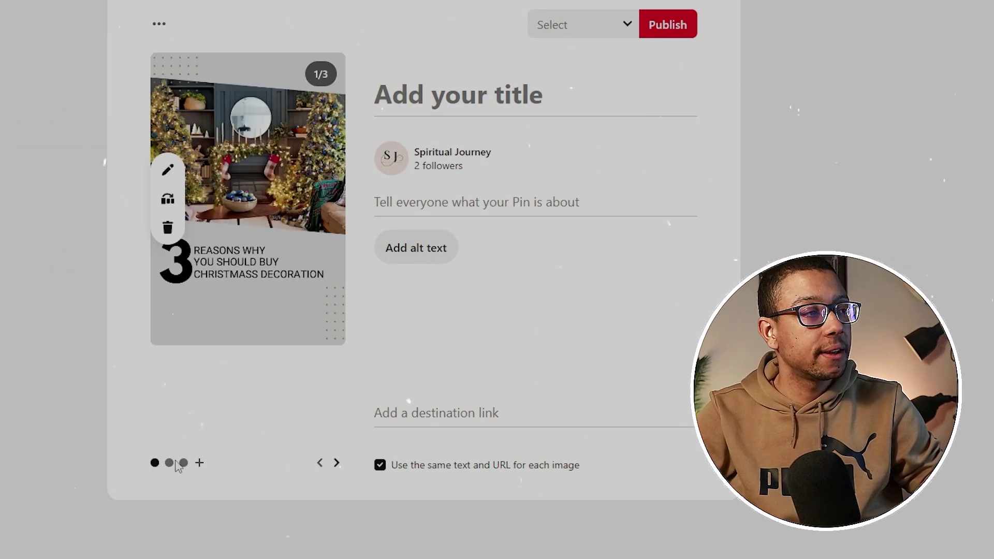
pyautogui.click(169, 463)
pyautogui.click(183, 462)
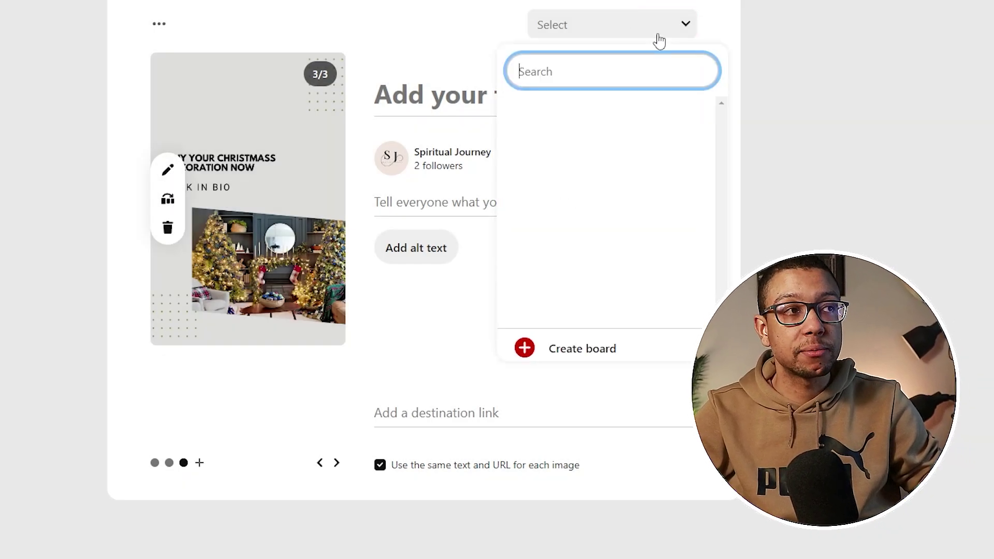
# - Create a new board named 'Christmass' for the Pin
pyautogui.click(575, 348)
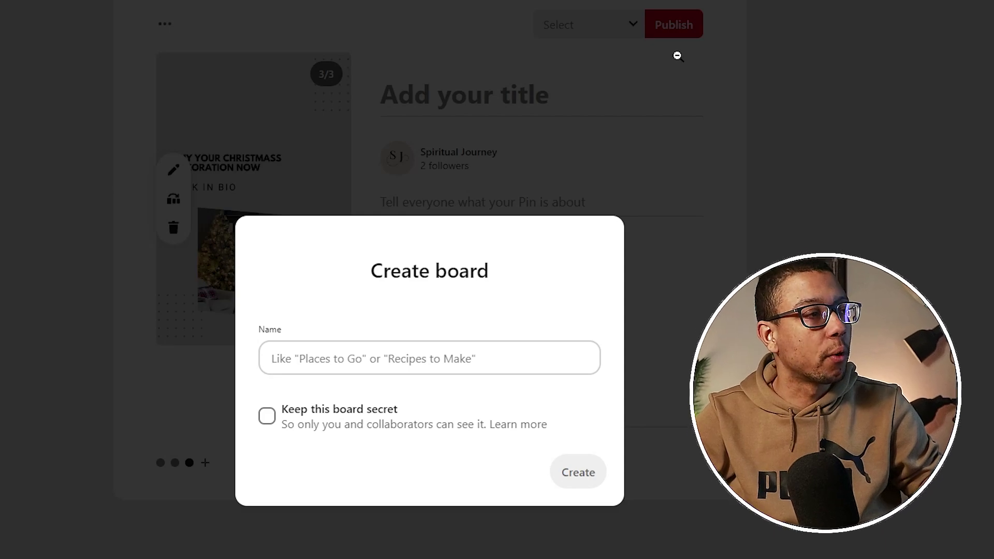
pyautogui.click(336, 358)
pyautogui.write('Christmass')
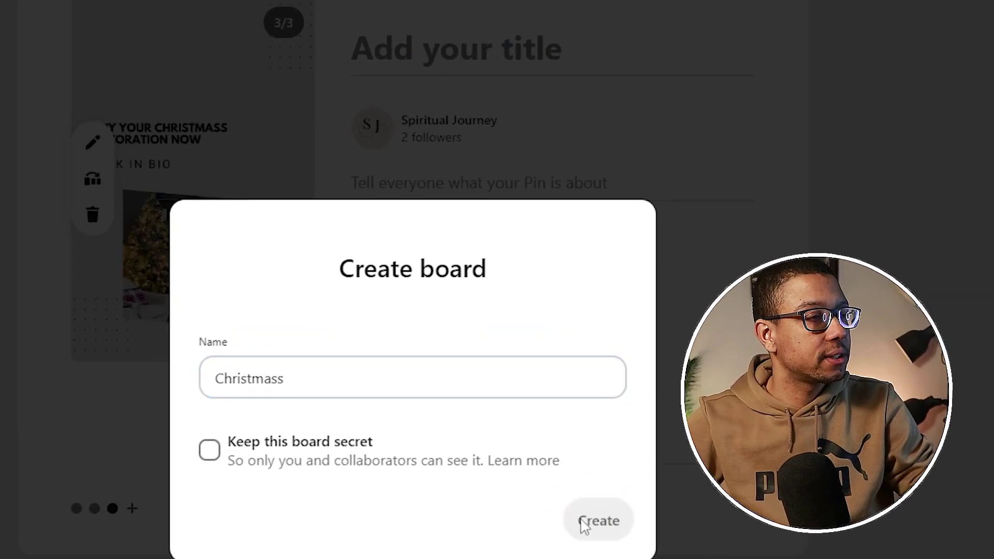
pyautogui.click(595, 520)
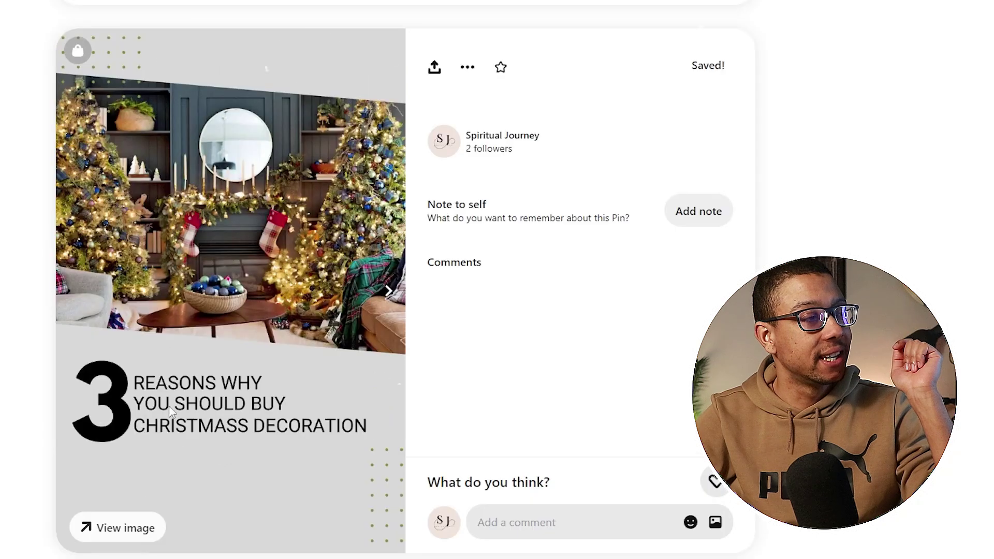
# - Page through the published carousel Pin's slides forward and back
pyautogui.click(389, 294)
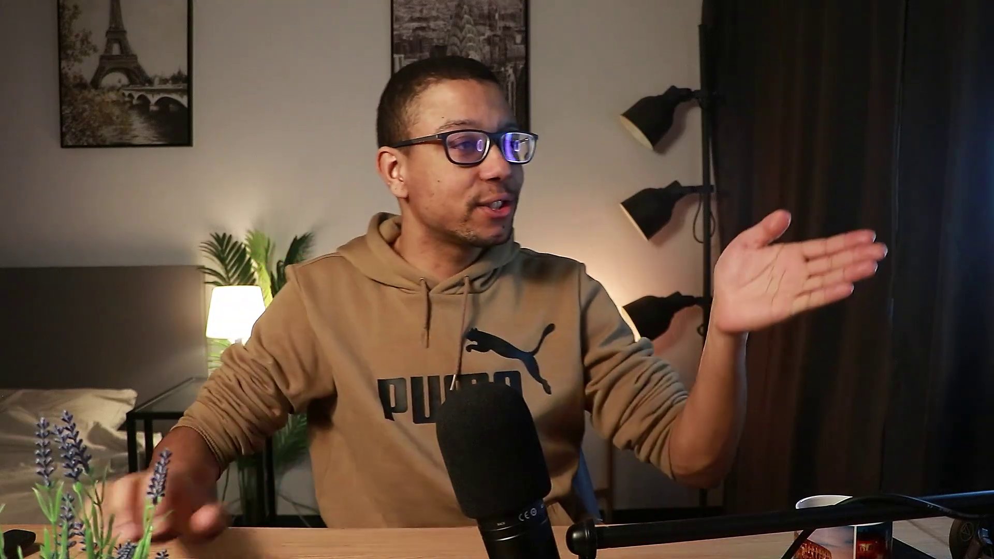
pyautogui.click(389, 294)
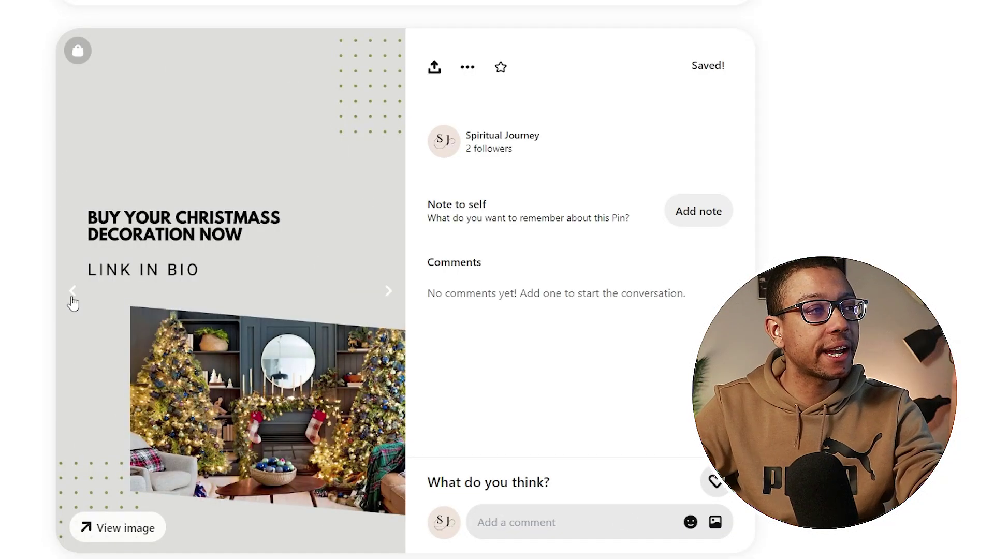
pyautogui.click(72, 300)
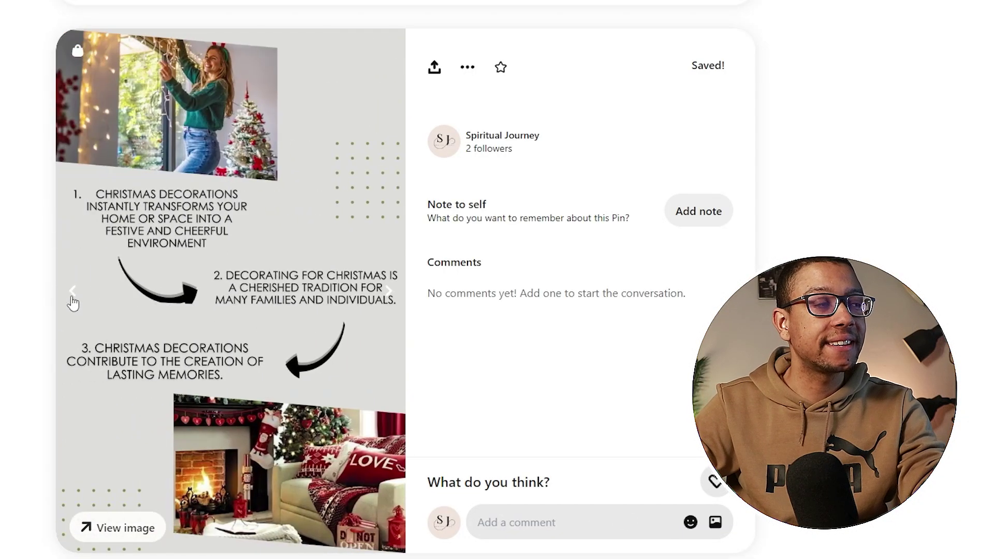